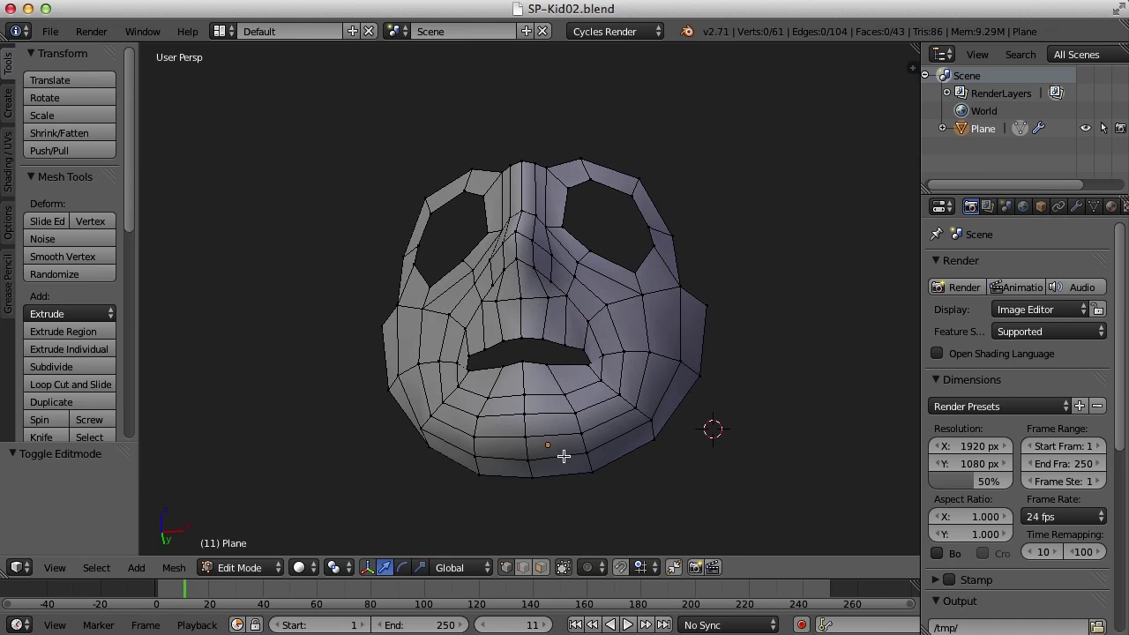
Reposition the vertex beside the nose bridge along Y, ending with a forward move of about 0.094
middle_click_drag(560, 456, 616, 457)
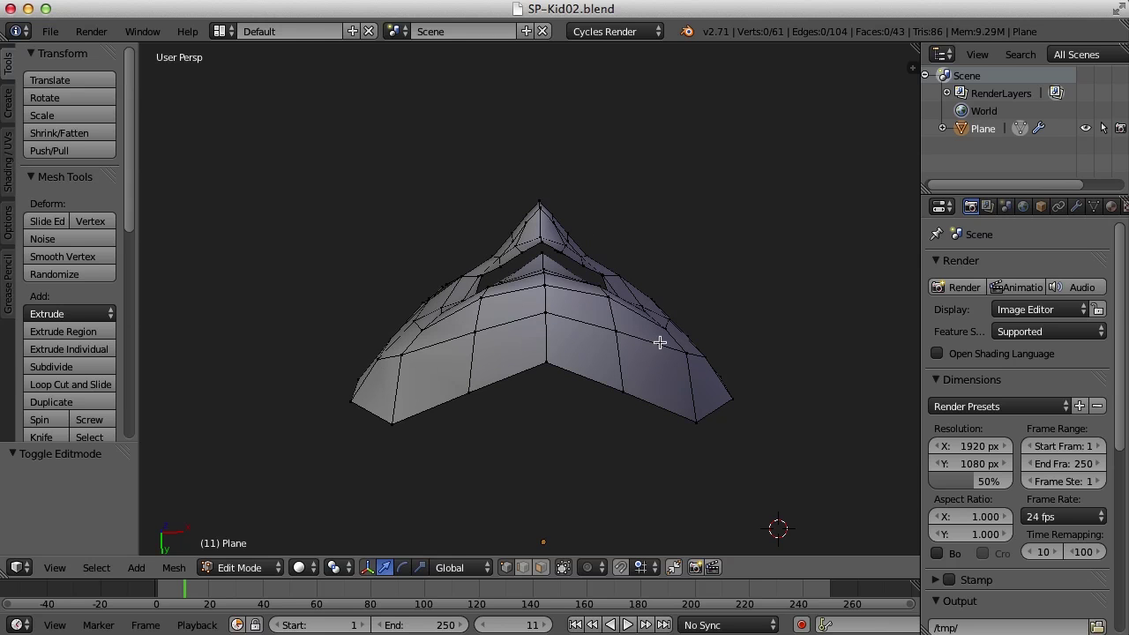
middle_click_drag(715, 269, 674, 411)
right_click(557, 336)
left_click_drag(562, 285, 579, 267)
middle_click_drag(614, 361, 654, 367)
left_click_drag(575, 216, 577, 238)
middle_click_drag(577, 239, 651, 282)
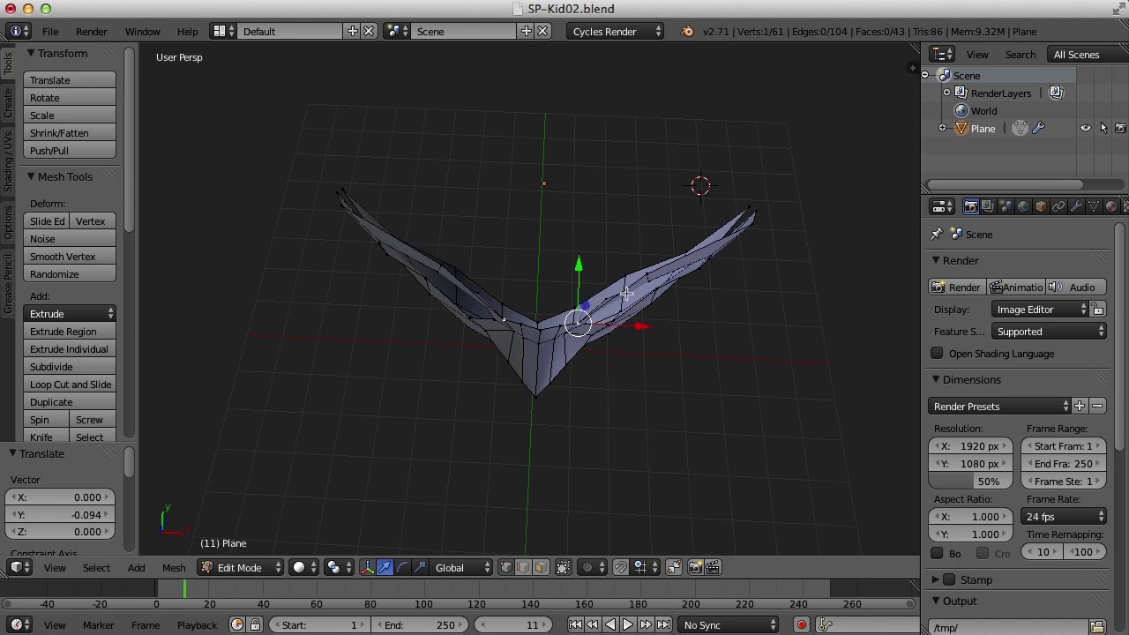
Nudge the nose-bridge vertex along Y and shift the vertex above the eye about 0.031 forward
middle_click_drag(691, 329, 691, 316)
middle_click_drag(782, 319, 626, 301)
left_click_drag(567, 221, 561, 227)
middle_click_drag(632, 282, 629, 128)
right_click(600, 124)
left_click_drag(665, 124, 658, 125)
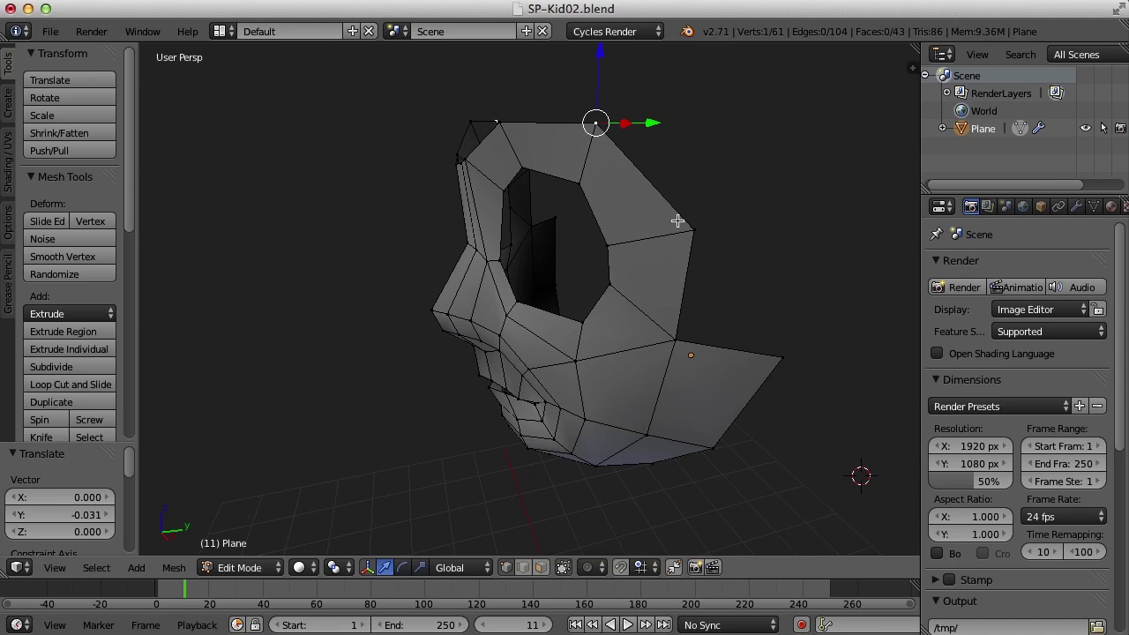
Pull the vertex on the side of the nose forward along Y to refine the nose's depth
right_click(697, 231)
middle_click_drag(697, 231, 596, 238)
left_click_drag(557, 257, 570, 221)
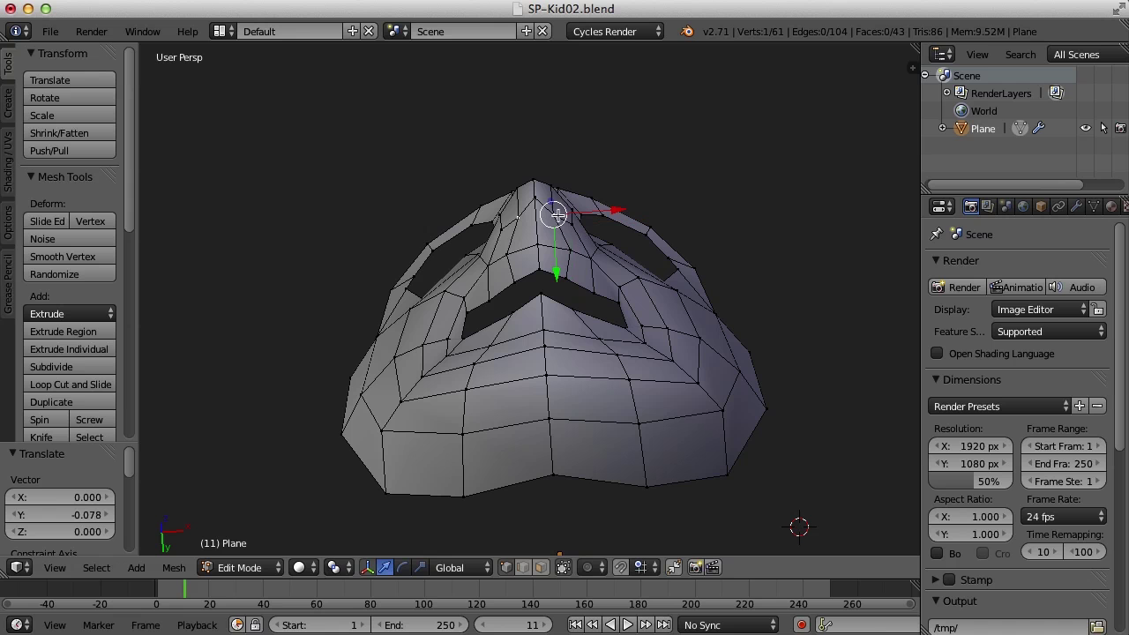
left_click_drag(558, 266, 560, 253)
middle_click_drag(662, 252, 650, 273)
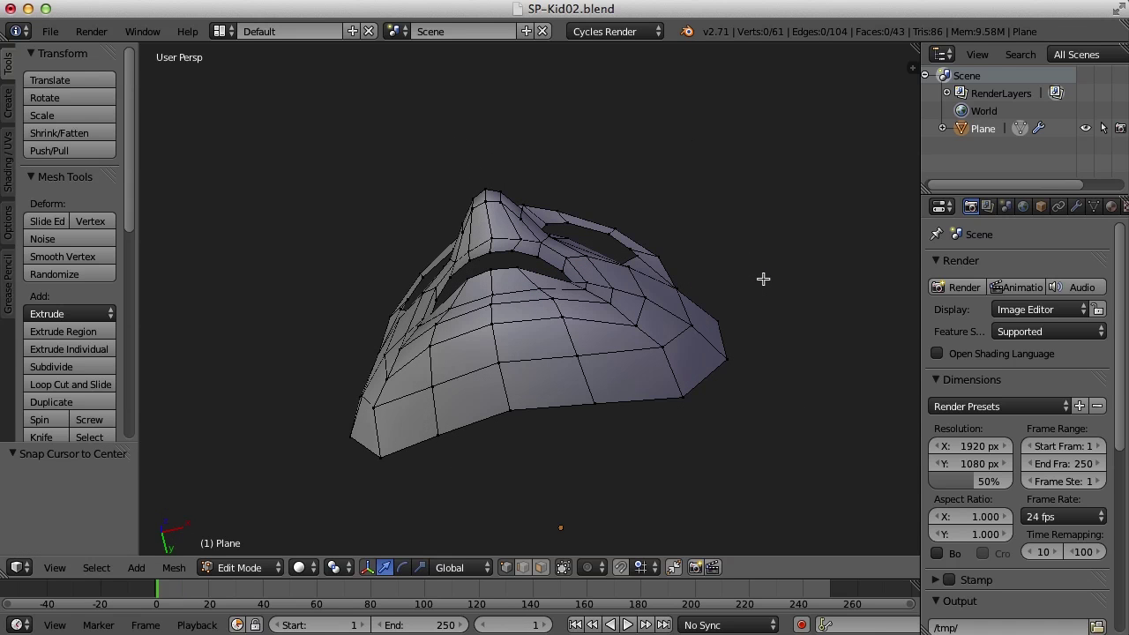
Shift the cheek vertex beside the nose slightly forward along the global Y axis
middle_click_drag(769, 274, 743, 361)
middle_click_drag(790, 255, 613, 187)
right_click(533, 228)
middle_click_drag(609, 240, 605, 227)
key("g")
key("y")
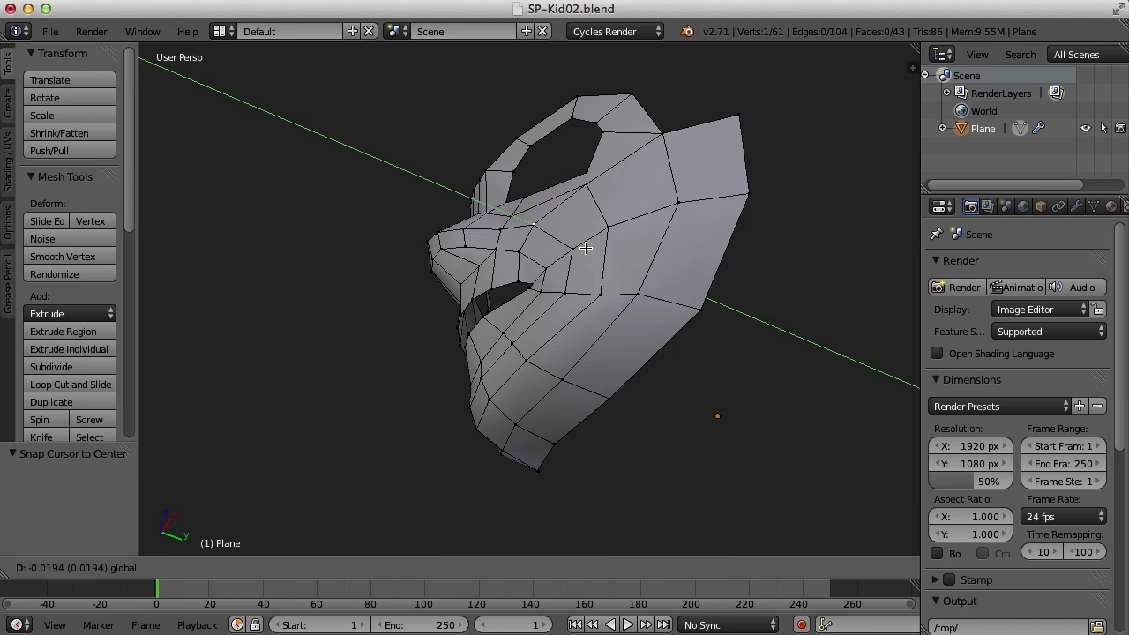
left_click(618, 250)
left_click_drag(626, 268, 619, 300)
Nudge the cheek and chin vertices around the mouth corner along Y to even out the surface
right_click(569, 296)
middle_click_drag(631, 227, 591, 187)
right_click(558, 187)
left_click_drag(617, 189, 610, 190)
right_click(571, 263)
left_click_drag(629, 261, 627, 264)
middle_click_drag(627, 265, 614, 318)
Widen the properties area and add a Subdivision Surface modifier to the face mesh
left_click_drag(922, 230, 876, 232)
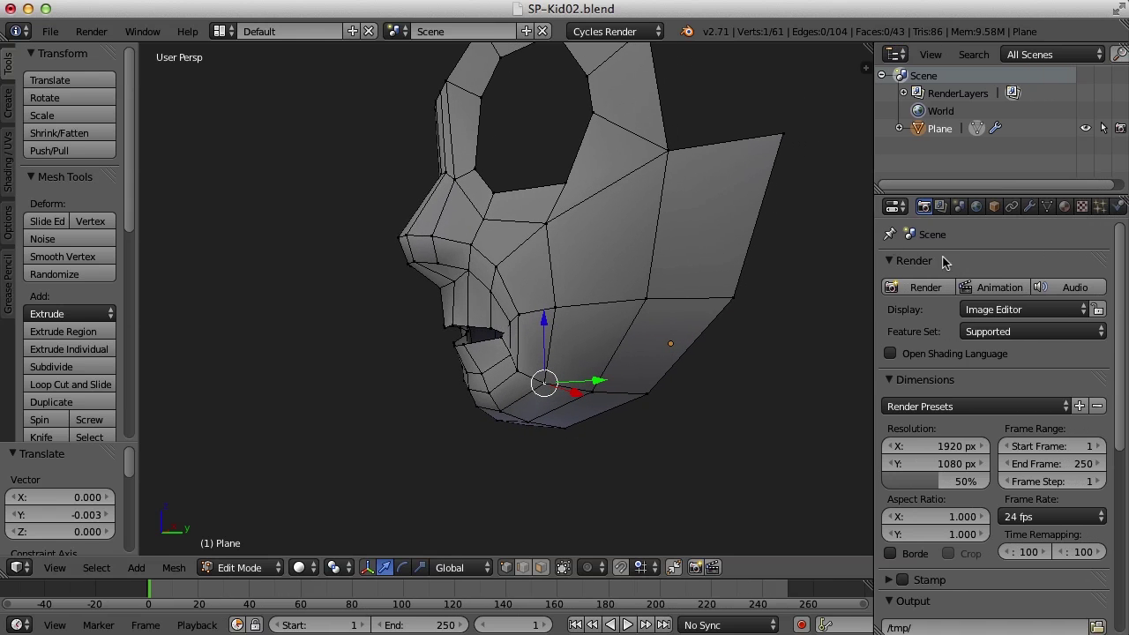
left_click(1029, 209)
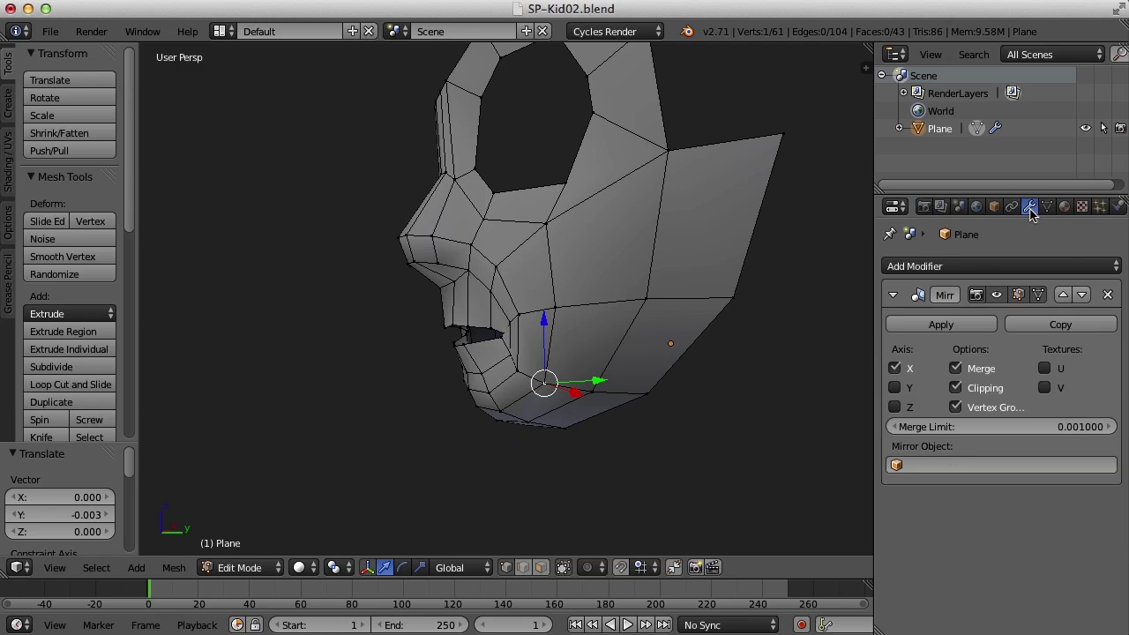
left_click(971, 267)
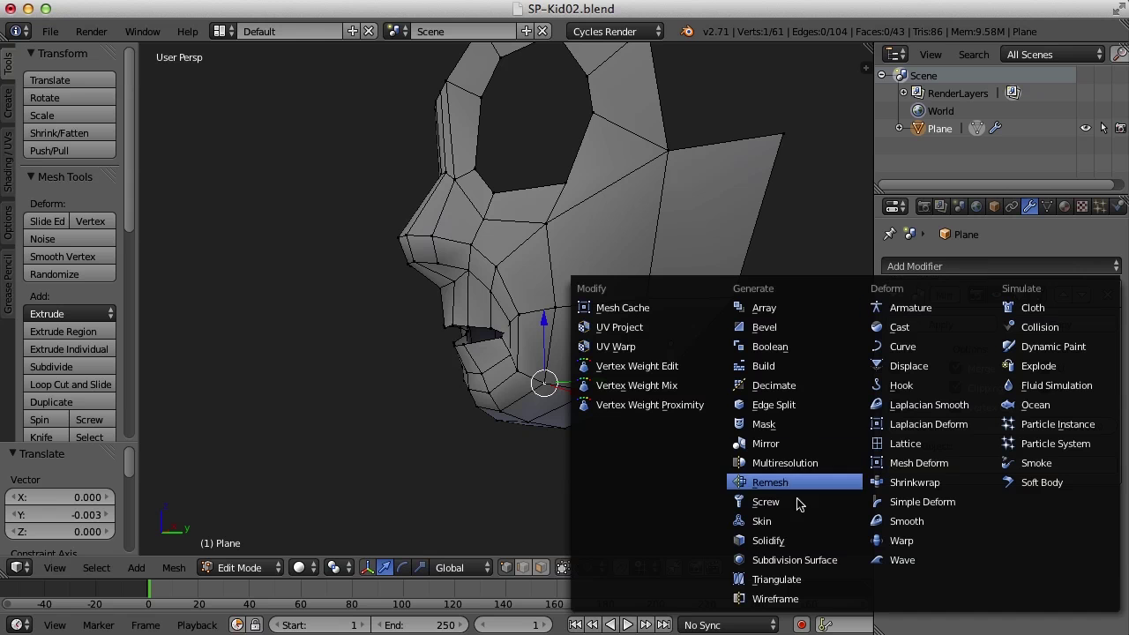
left_click(828, 565)
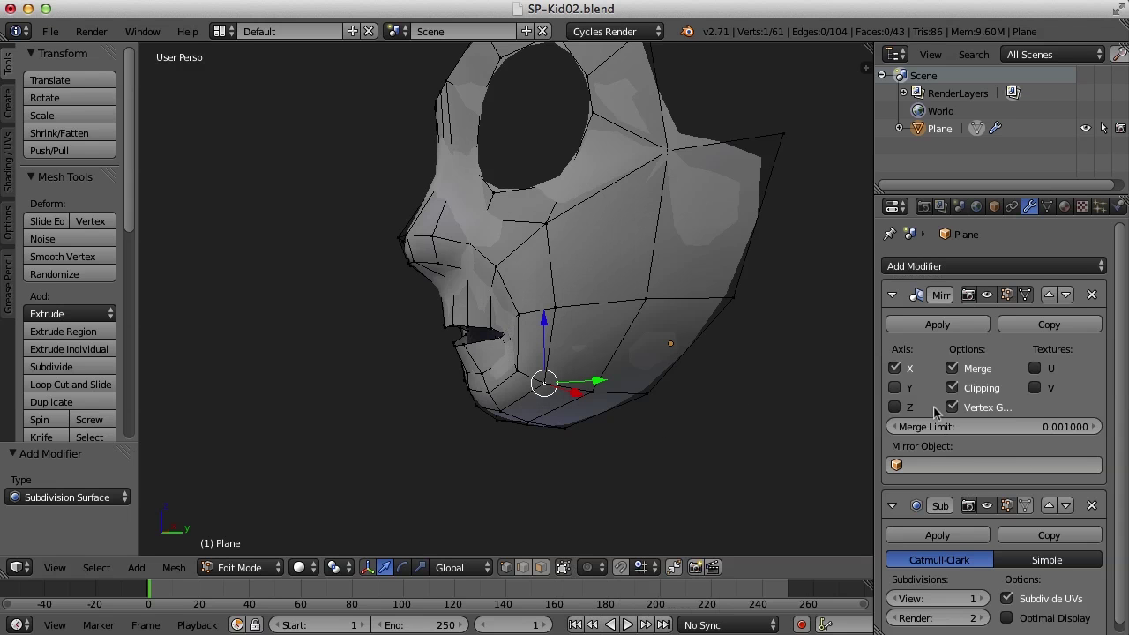
Enable Optimal Display, set the Subsurf View subdivisions to 2, and show the edit cage on the smoothed surface
scroll(934, 406, "down", 1)
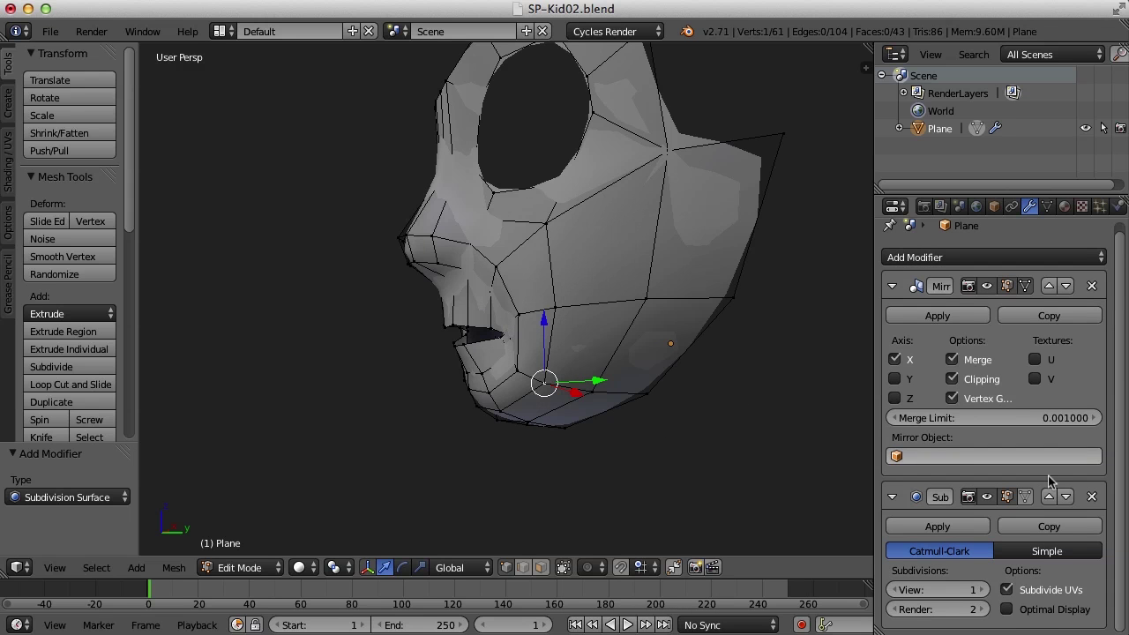
left_click(1007, 610)
left_click(983, 591)
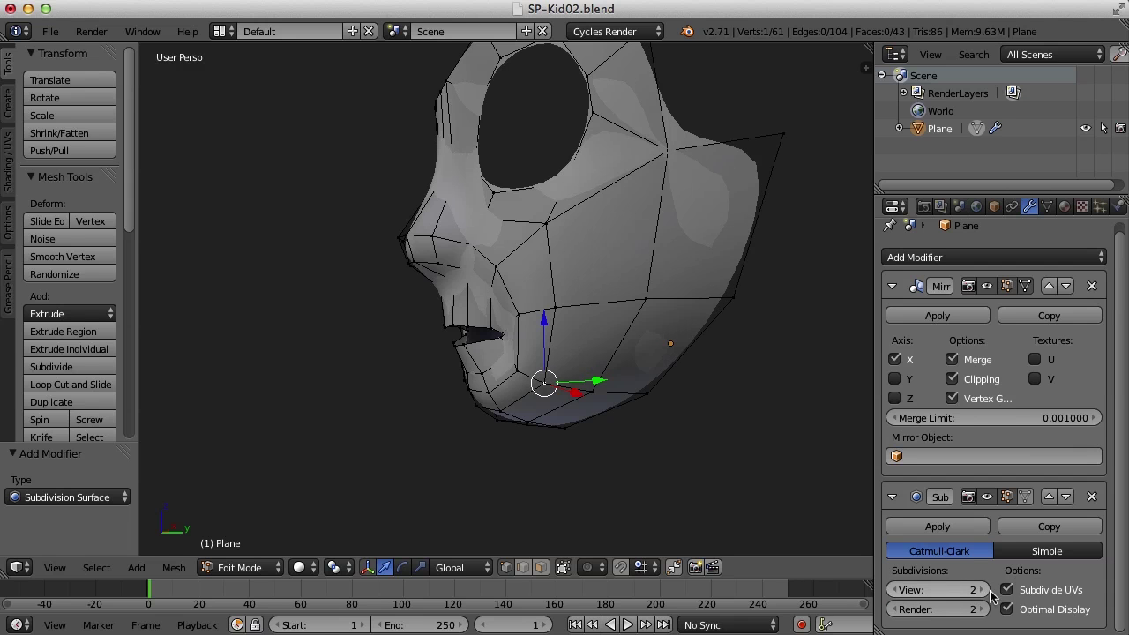
left_click(1027, 497)
Move the vertex at the mouth corner forward along Y by about 0.04
middle_click_drag(815, 434, 665, 361)
middle_click_drag(581, 299, 650, 258)
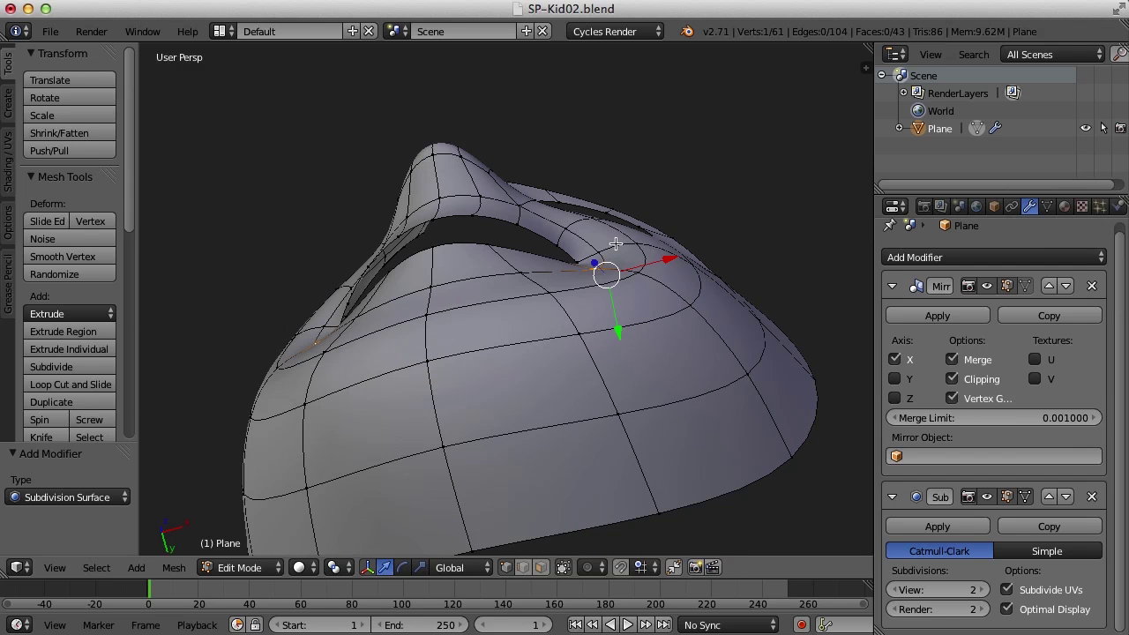
key("g")
key("y")
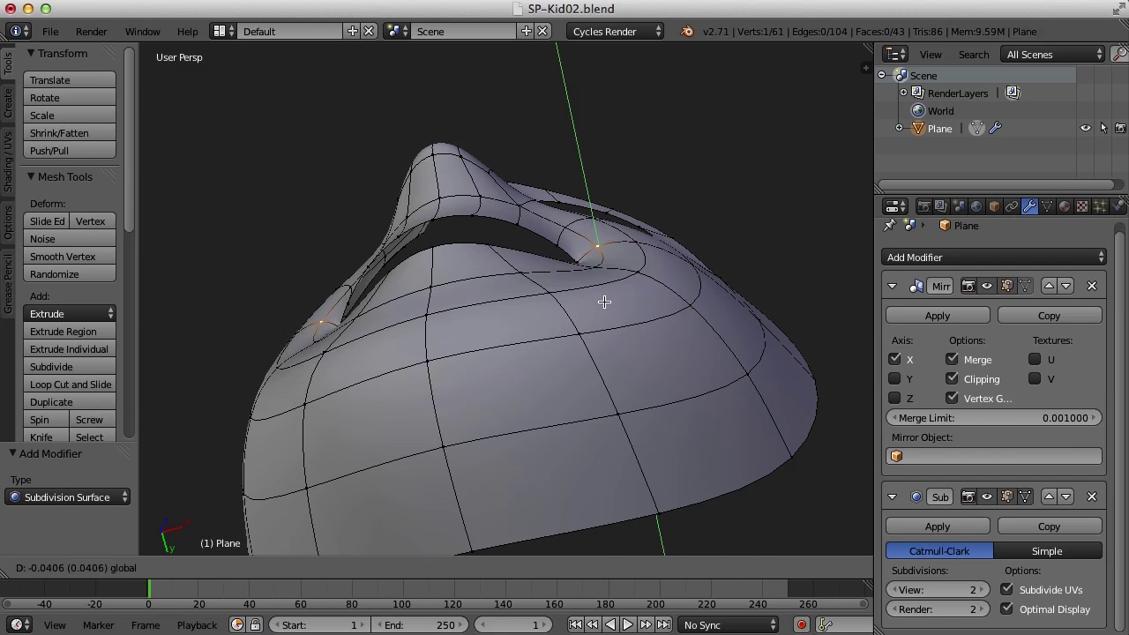
left_click(605, 302)
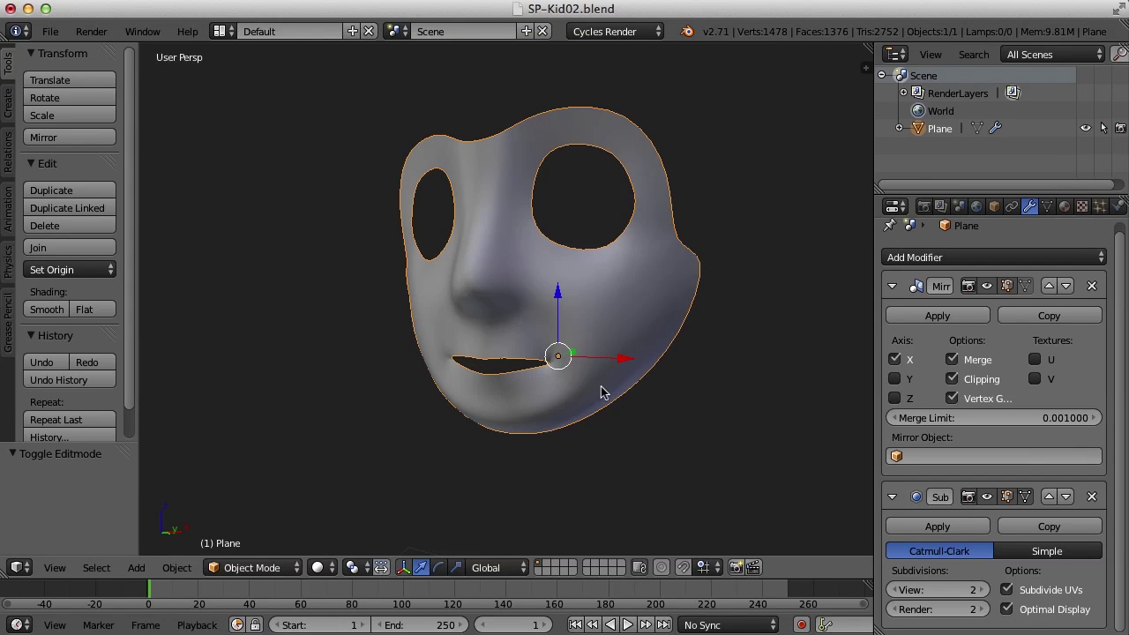
Deselect the face object and inspect its smoothed shape from several angles in Object Mode
middle_click_drag(600, 392, 630, 351)
key("a")
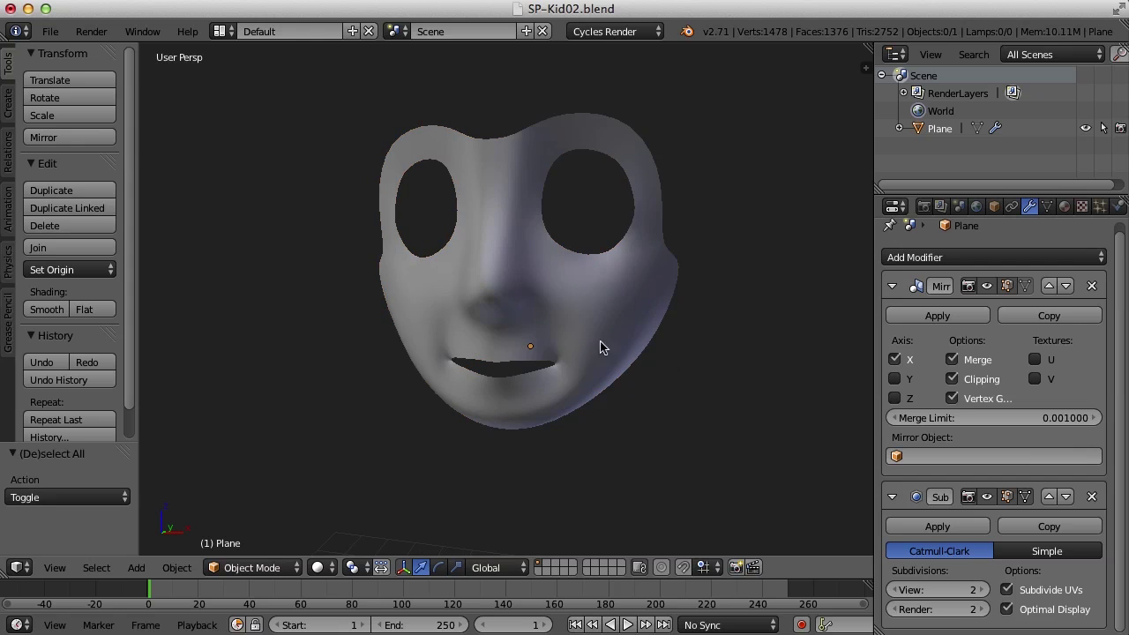
middle_click_drag(575, 315, 610, 381)
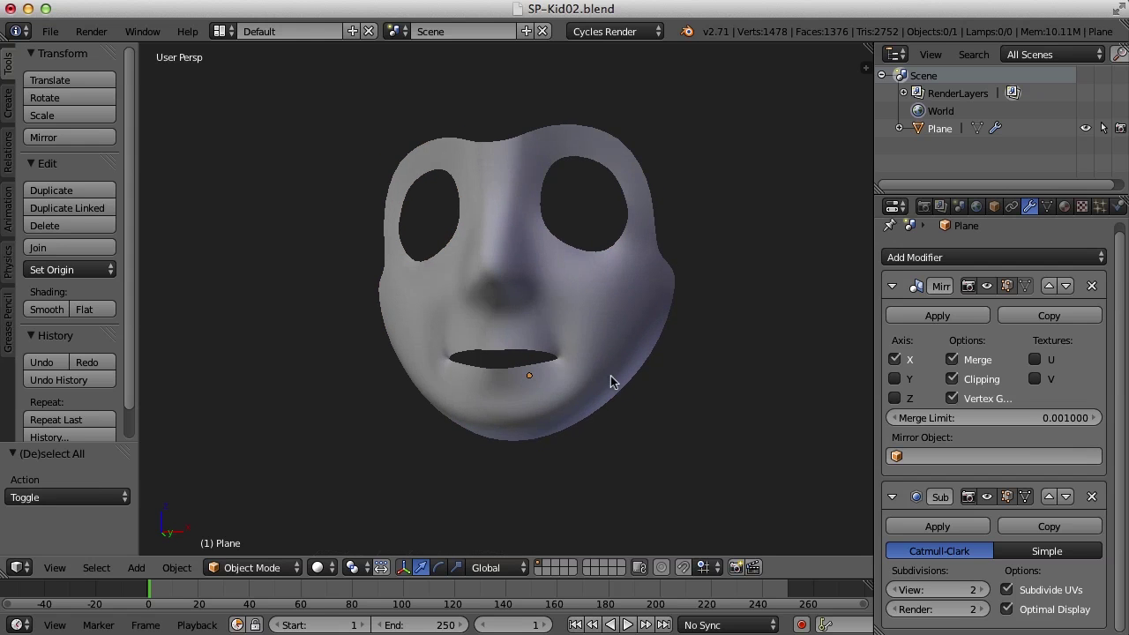
key("Tab")
key("Tab")
middle_click_drag(592, 300, 638, 350)
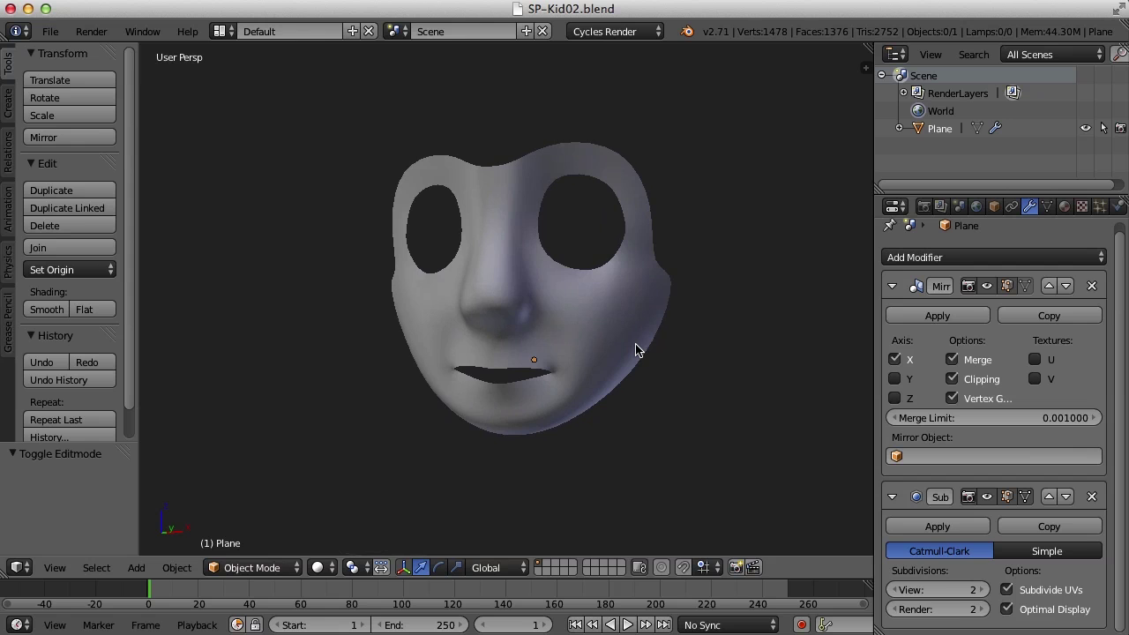
Adjust the lower nose and nose-tip vertices in the right side view to refine the nose profile against the sketch
key("KP_3")
scroll(562, 333, "up", 2)
right_click(516, 337)
key("Tab")
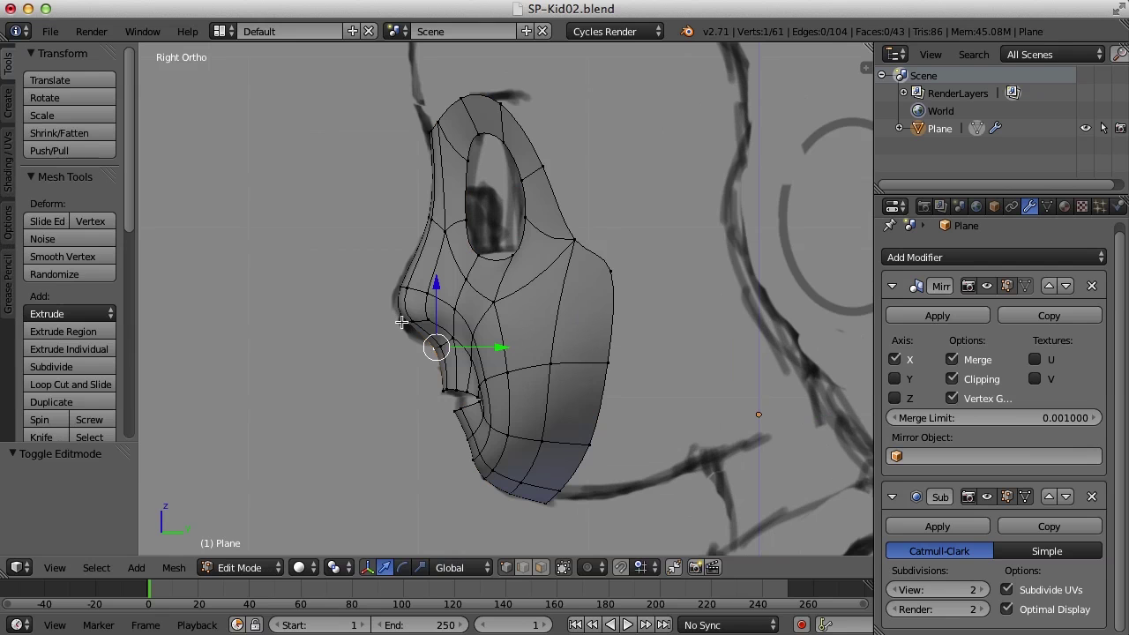
right_click(402, 323)
left_click_drag(465, 322, 492, 347)
right_click(430, 349)
right_click(394, 288)
left_click_drag(465, 295, 454, 292)
key("a")
Shift the outer lower-eyelid vertex 0.062 outward along X in the wireframe front view
middle_click_drag(424, 300, 620, 318)
key("z")
scroll(609, 339, "down", 3)
key("z")
key("KP_1")
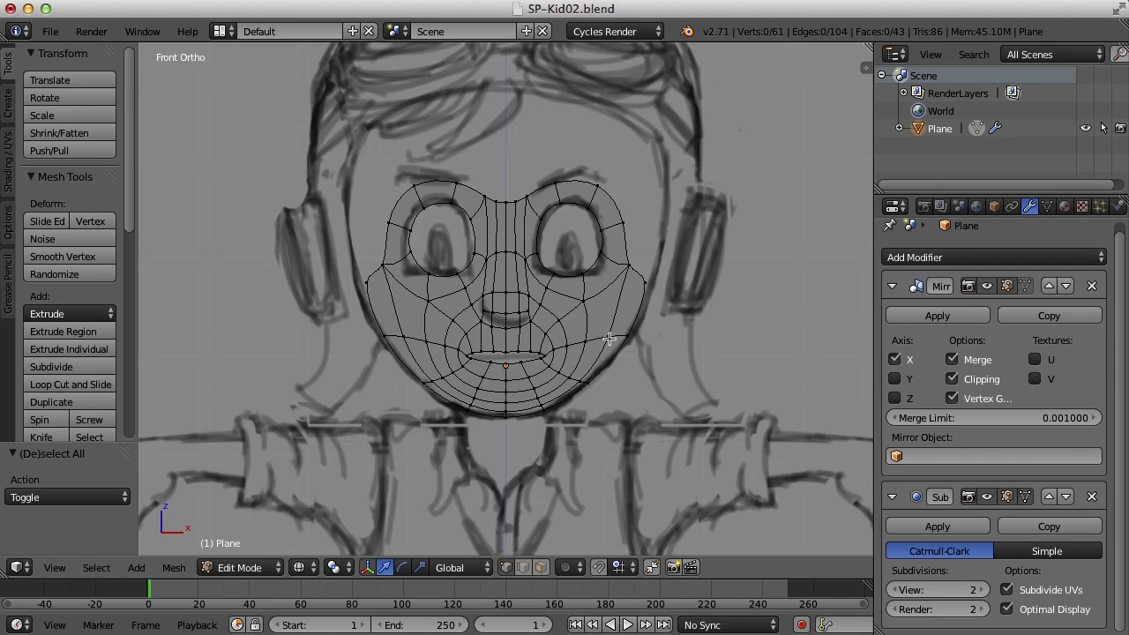
scroll(610, 381, "up", 2)
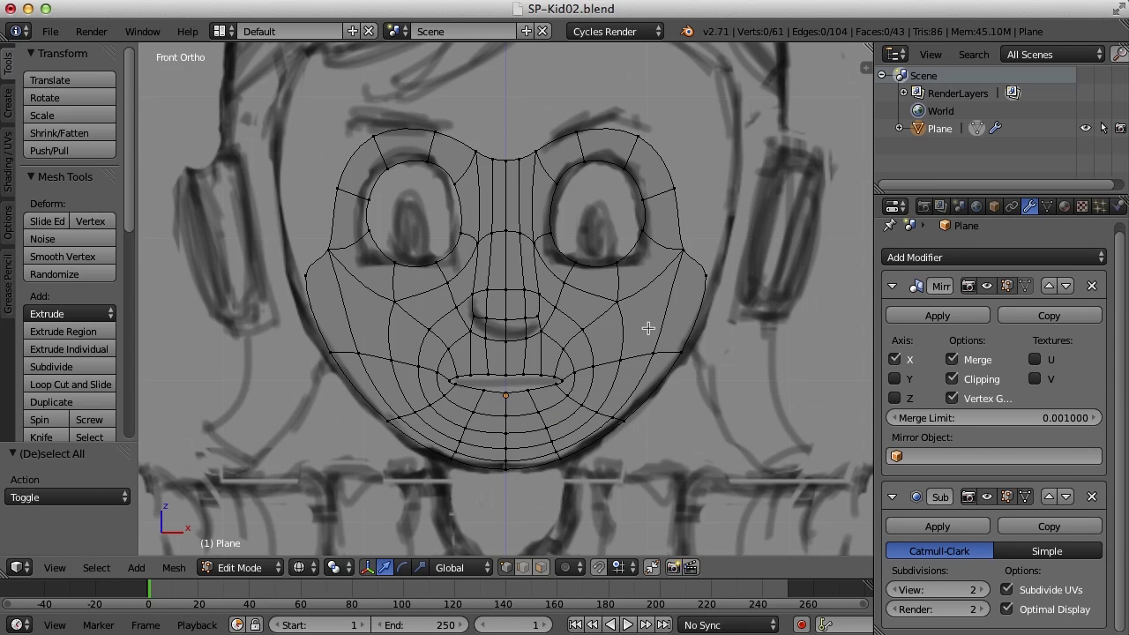
right_click(621, 261)
left_click_drag(685, 265, 696, 265)
Shift the inner lower-eyelid vertex about 0.062 toward the nose along X and return to Object Mode
right_click(572, 263)
key("g")
key("x")
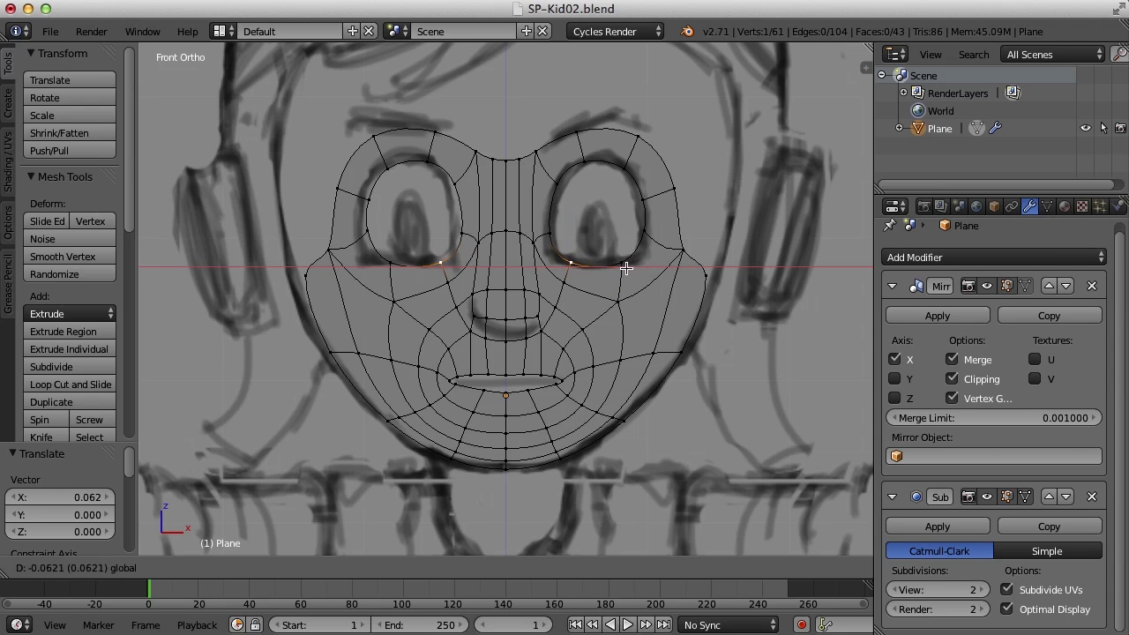
left_click(627, 267)
key("Tab")
middle_click_drag(585, 265, 588, 345)
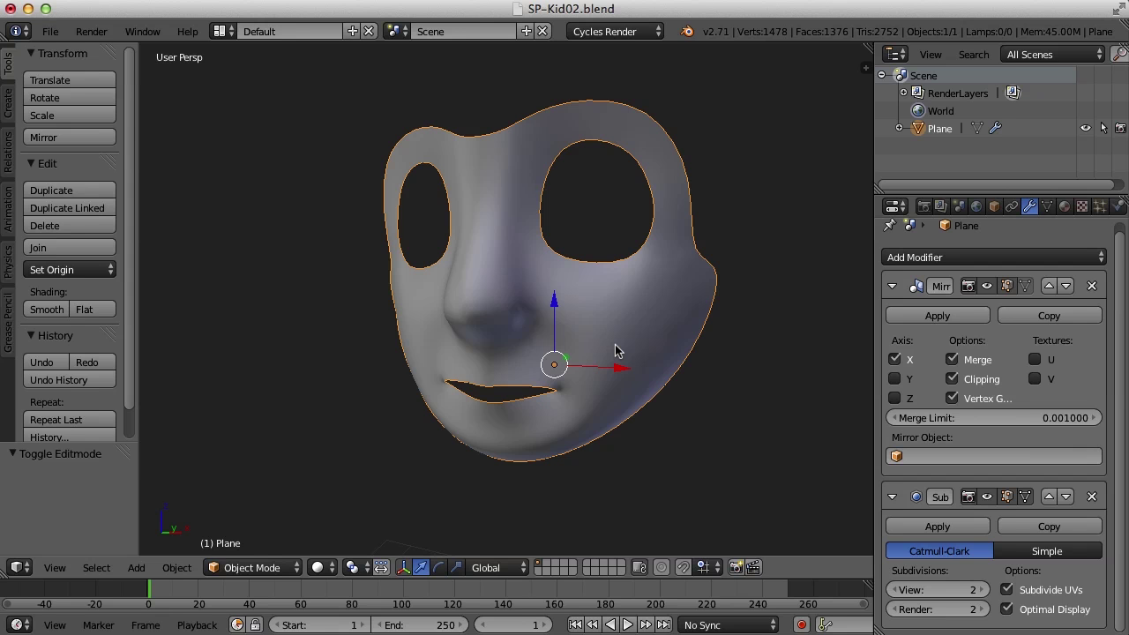
mouse_move(556, 278)
middle_mouse_down()
mouse_move(585, 217)
mouse_move(550, 184)
mouse_move(507, 200)
mouse_move(547, 179)
mouse_move(547, 220)
mouse_move(568, 244)
middle_mouse_up()
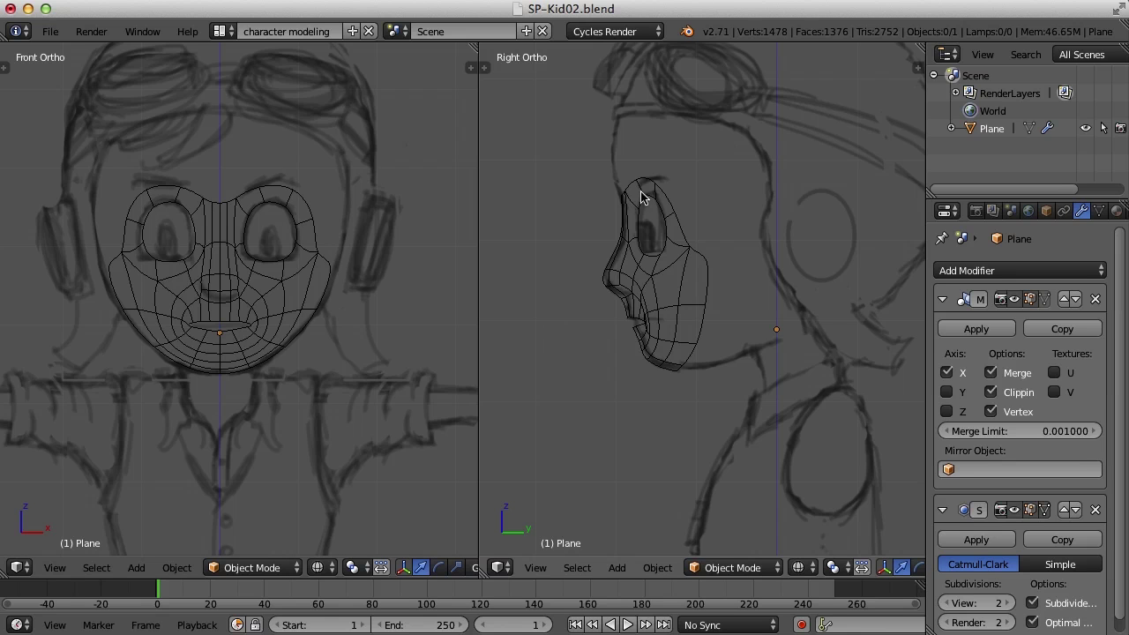
Turn off the Subsurf modifier's viewport display, widening the properties area temporarily to reach its options
scroll(677, 177, "down", 1)
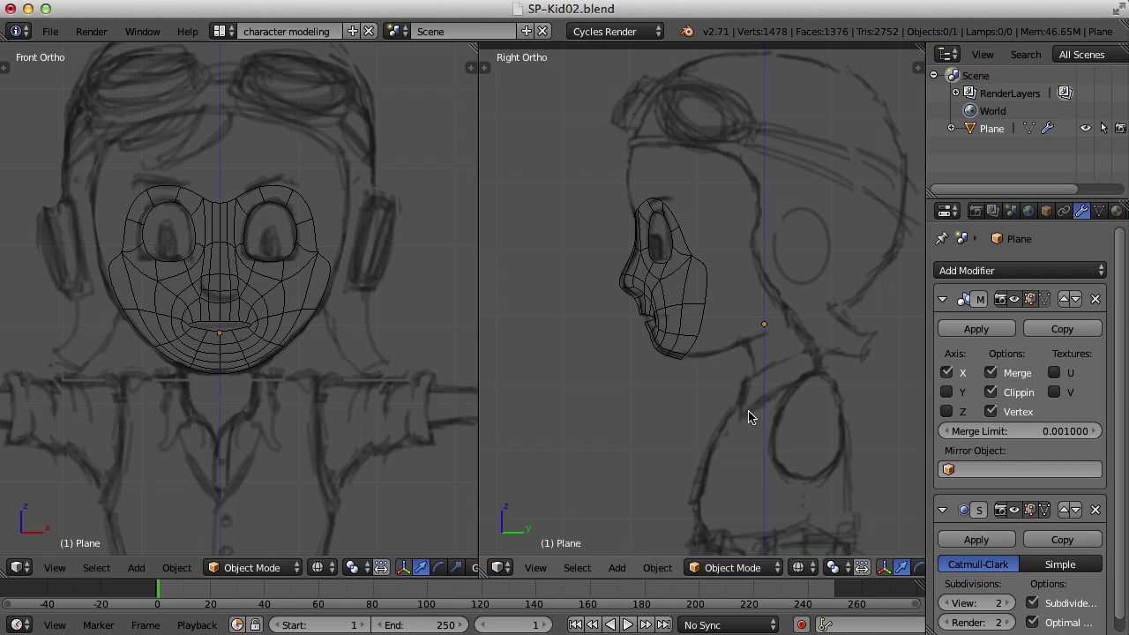
left_click_drag(927, 422, 833, 423)
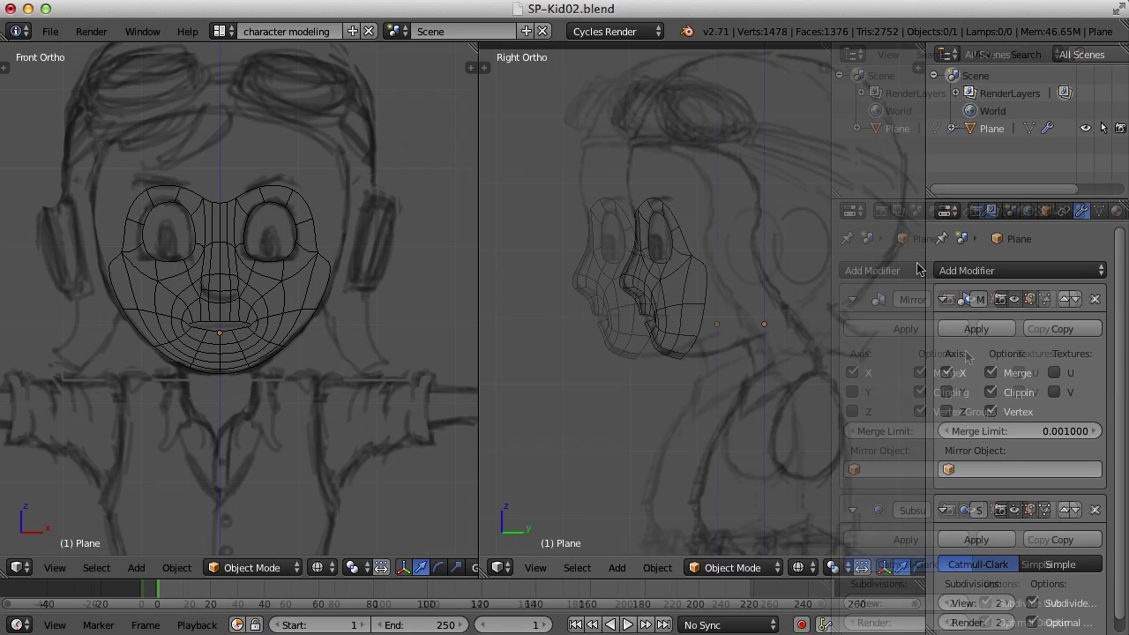
left_click(971, 496)
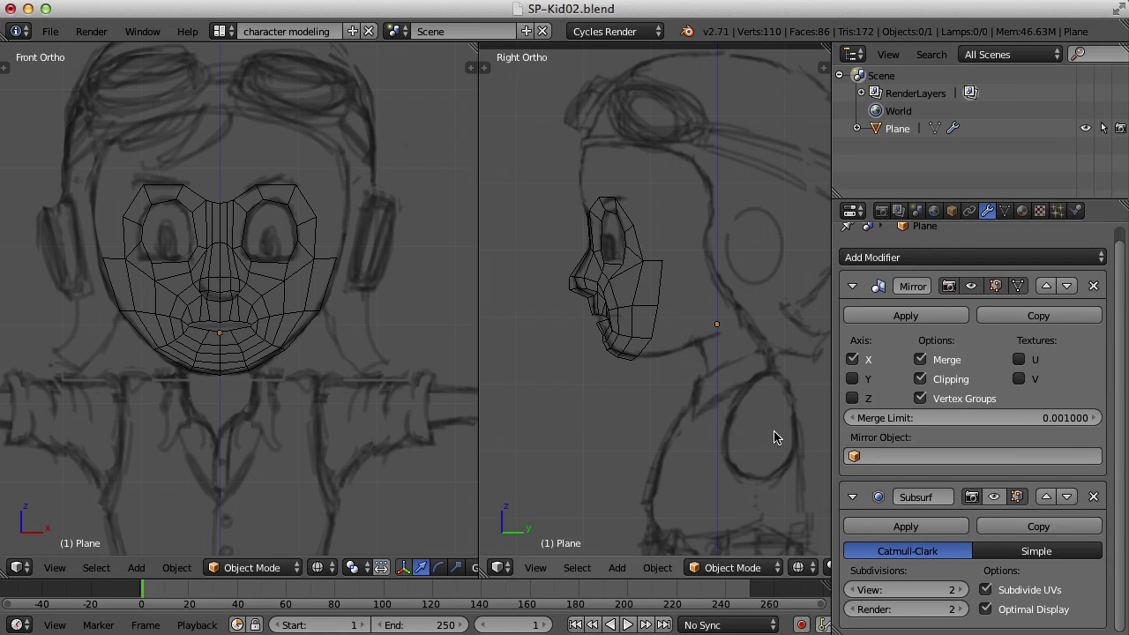
left_click_drag(834, 421, 945, 422)
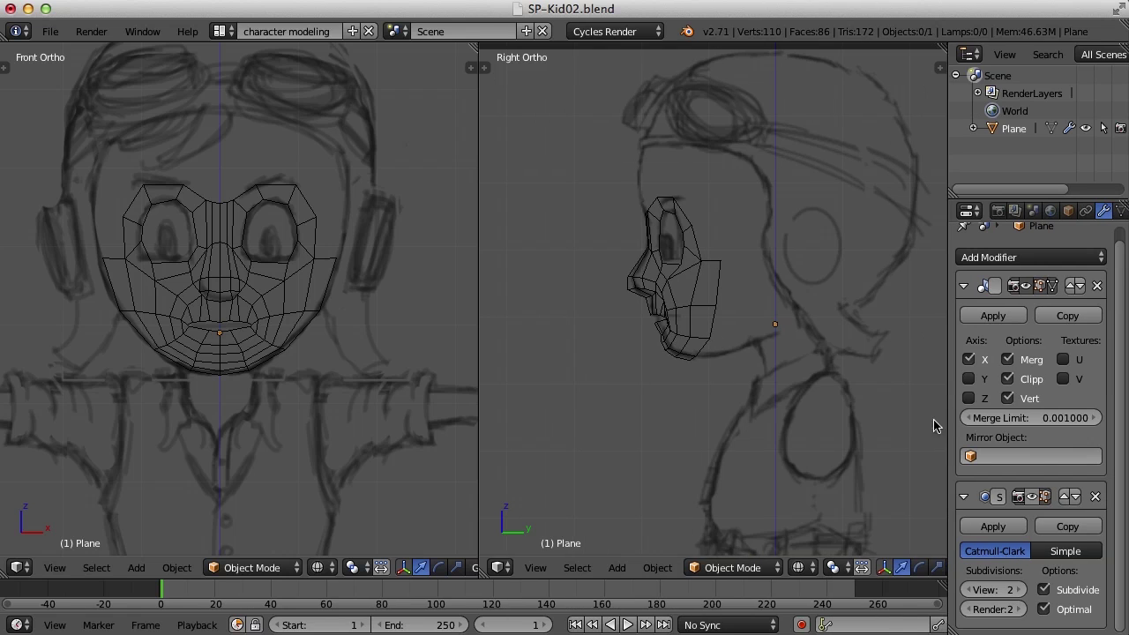
Enter Edit Mode and select the face's upper edge row from the nose bridge to the outer side of the eye
key("Tab")
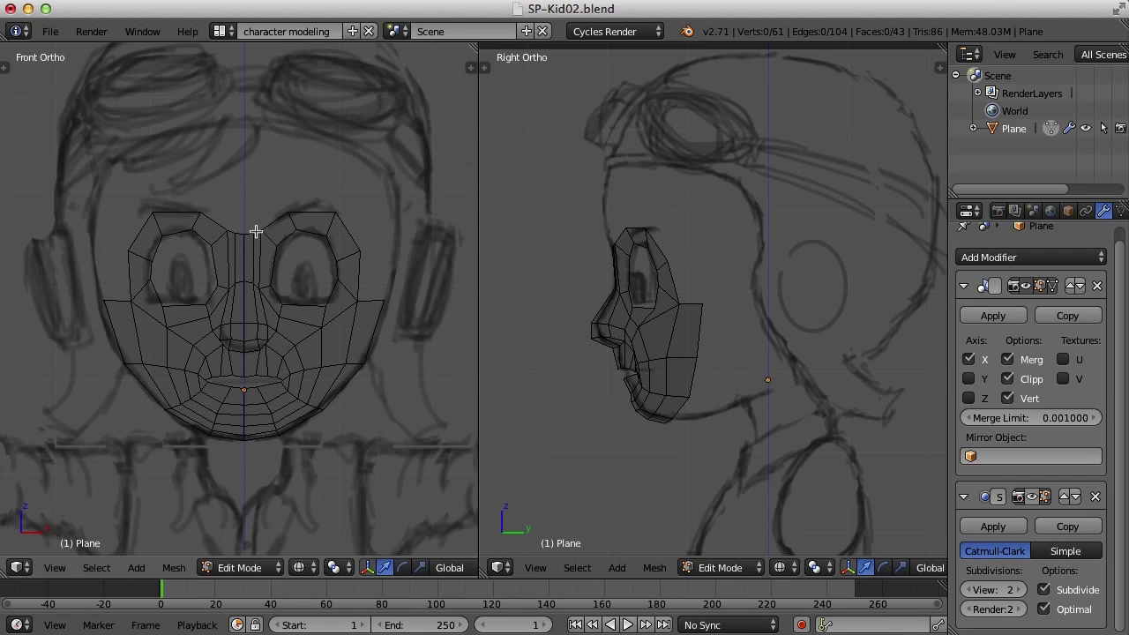
scroll(290, 207, "up", 2)
right_click(253, 205)
right_click(265, 202)
right_click(298, 185, "alt")
right_click(381, 175, "shift")
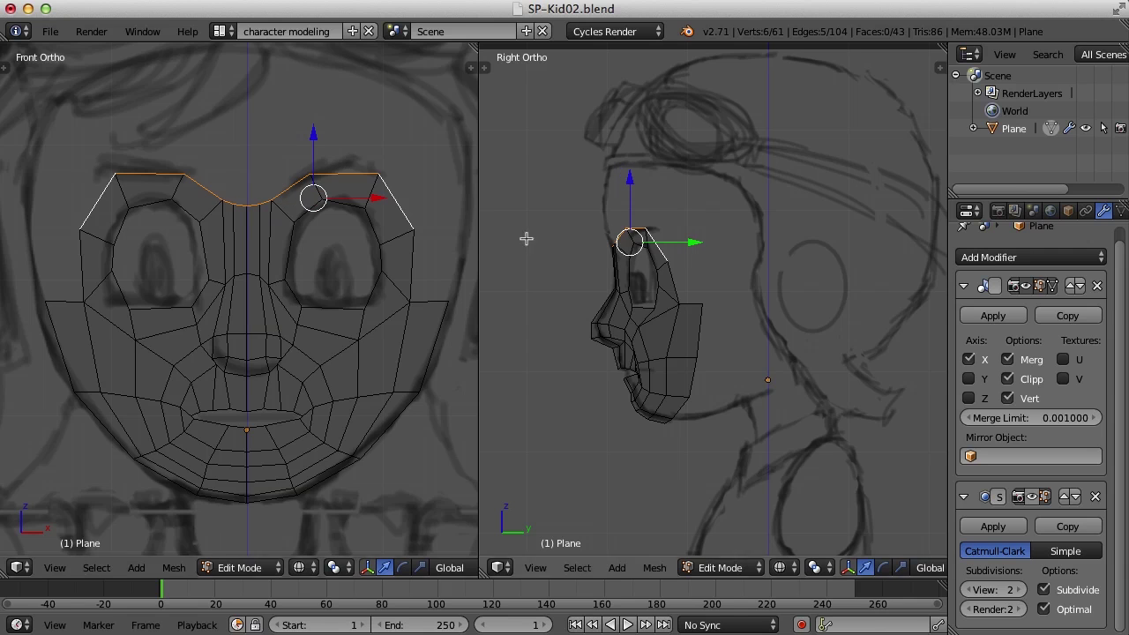
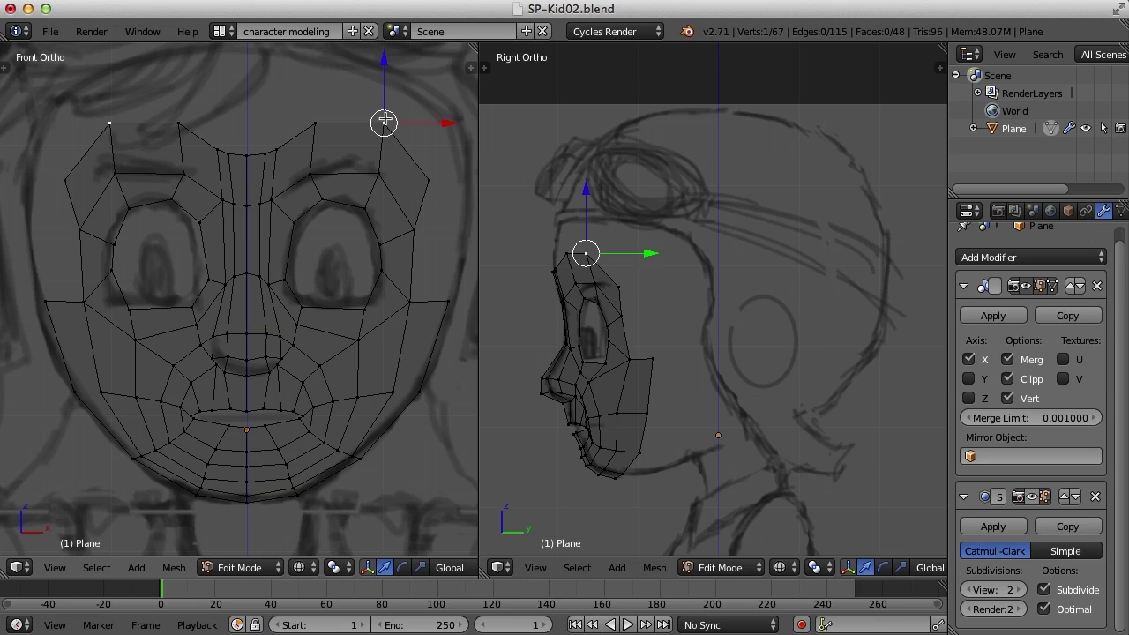
Lower the two forehead vertices above the eye in the front view to soften the top outline
left_click(403, 143)
right_click(316, 123)
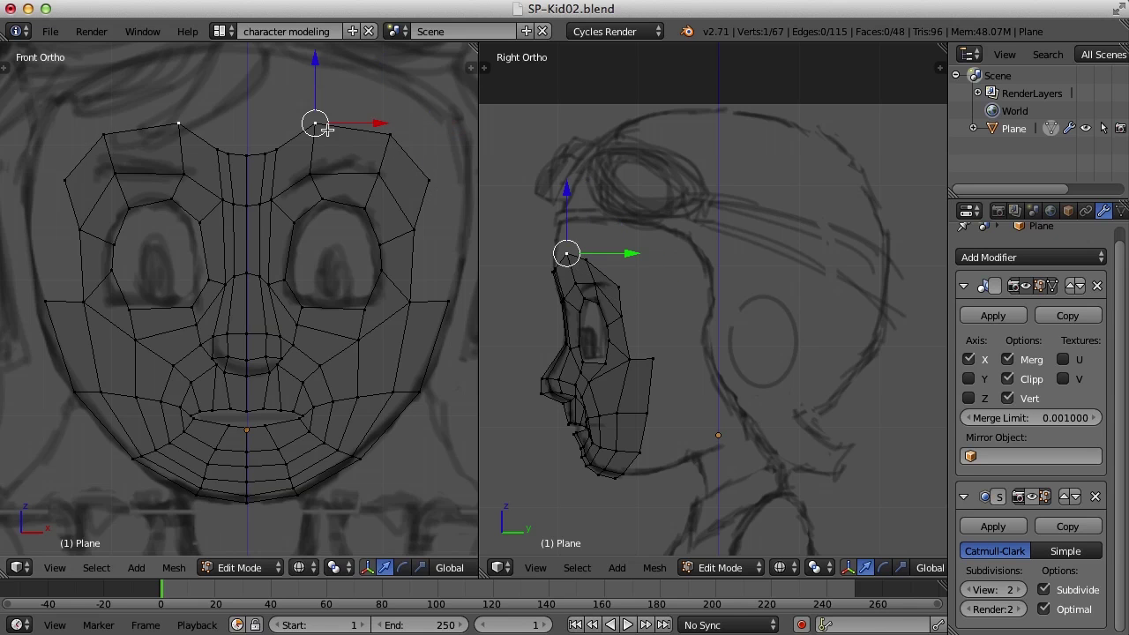
key("g")
left_click(327, 140)
Select the forehead's top edge row from the centre line to the outer vertex and scale it flatter along Z
right_click(247, 156)
right_click(265, 151, "shift")
right_click(318, 133, "shift")
right_click(386, 134, "shift")
right_click(430, 180, "shift")
scroll(393, 136, "down", 1)
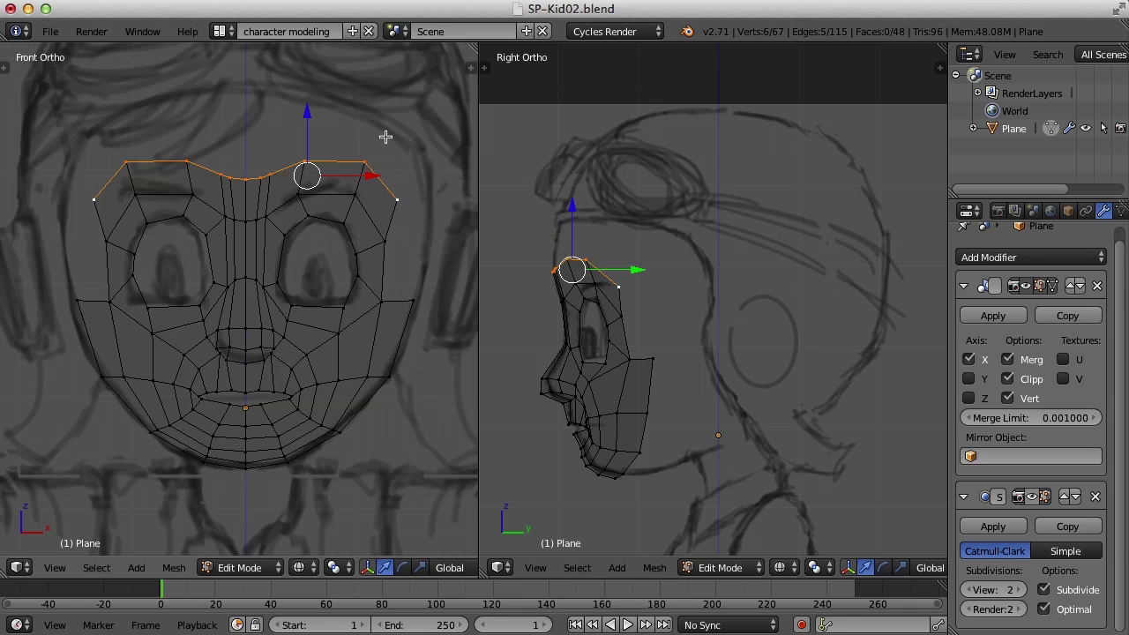
key("ctrl+alt+s")
left_click_drag(306, 108, 303, 126)
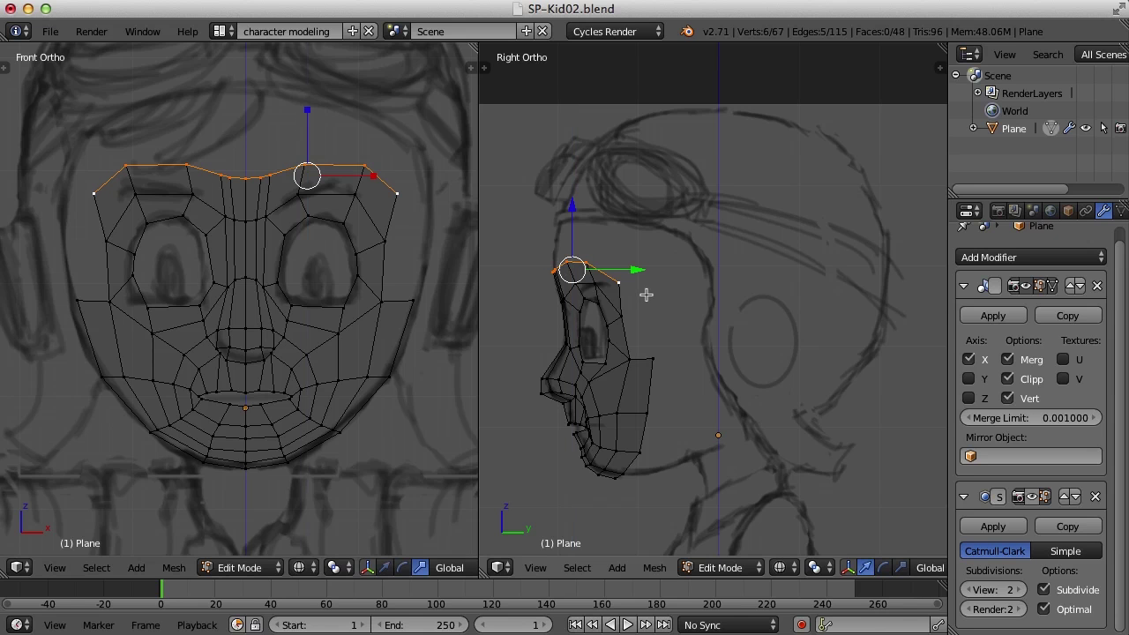
Extrude the forehead's top edge row upward twice along the side sketch's profile, by about 0.48 and 0.63 units
key("e")
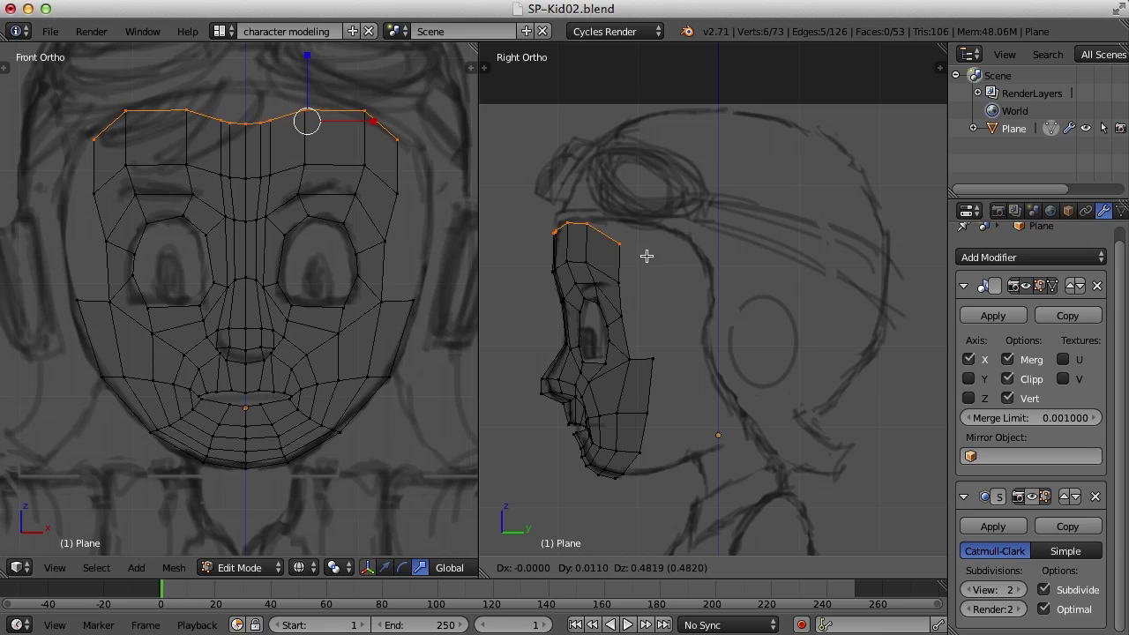
left_click(647, 254)
key("e")
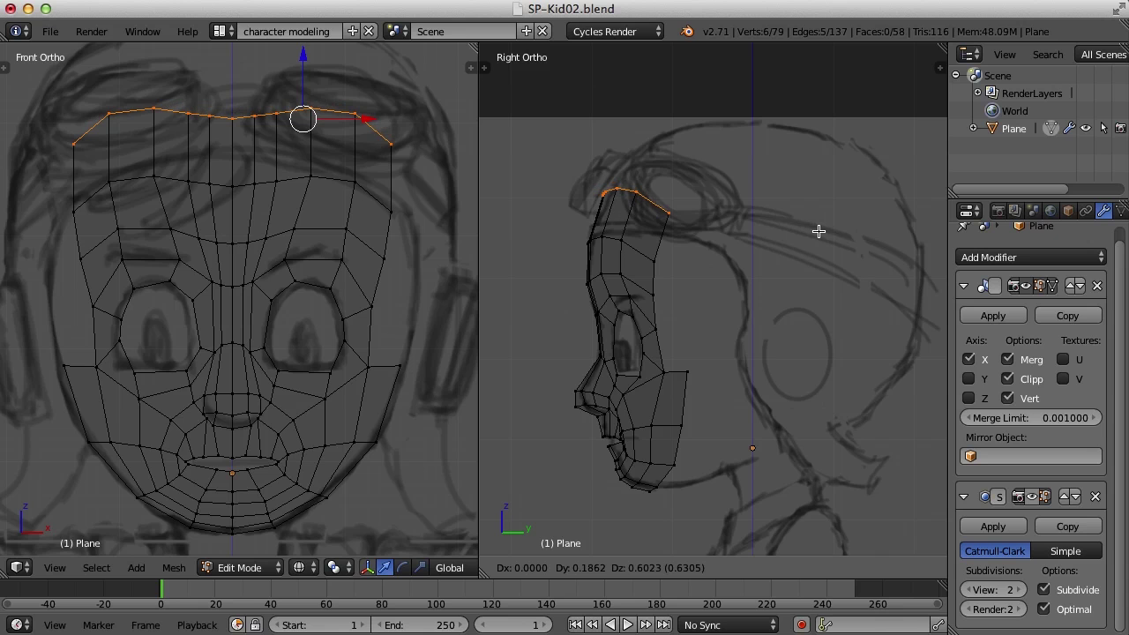
left_click(818, 230)
scroll(421, 214, "down", 1)
middle_click_drag(421, 215, 378, 244, "shift")
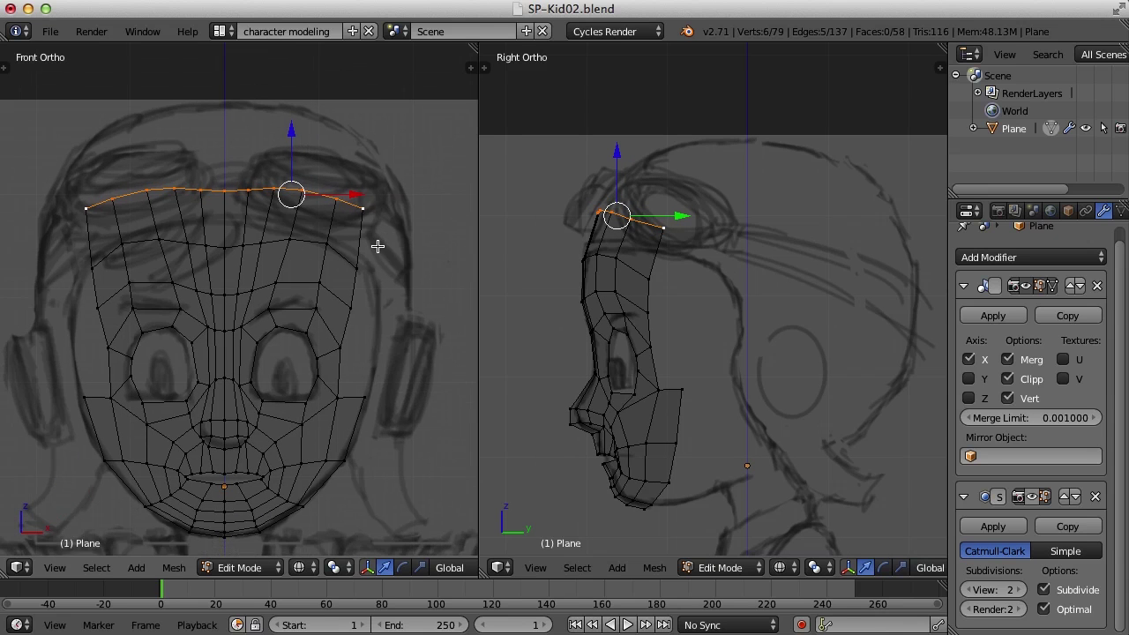
Extrude the top edge row twice more toward the crown and rotate the newest row to follow the skull's curve
key("e")
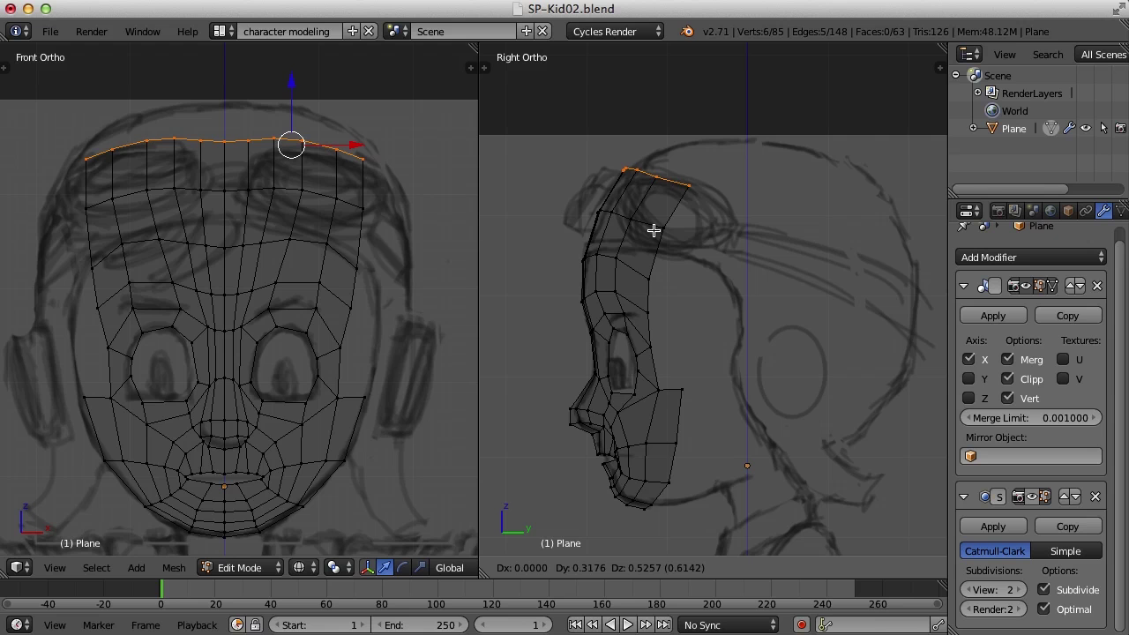
left_click(654, 229)
key("e")
key("r")
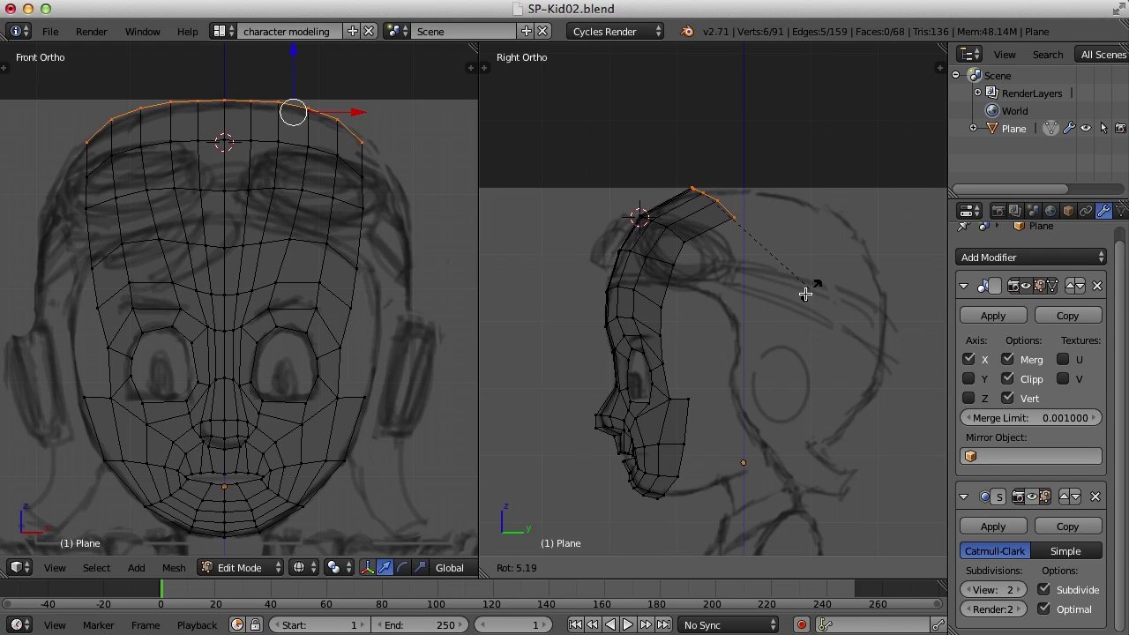
left_click(746, 301)
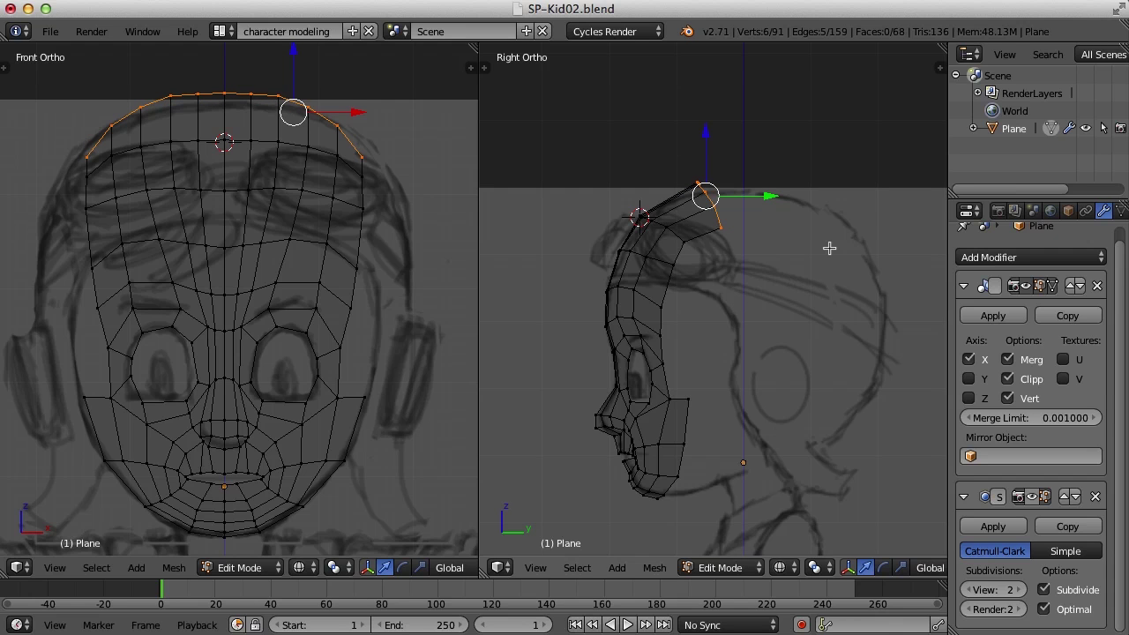
Extrude the front crown edge row backward over the top of the head, then rotate and move it to fit the sketch
right_click(718, 214)
key("a")
mouse_move(721, 139)
left_mouse_down("ctrl")
mouse_move(697, 117)
mouse_move(781, 262)
left_mouse_up("ctrl")
key("e")
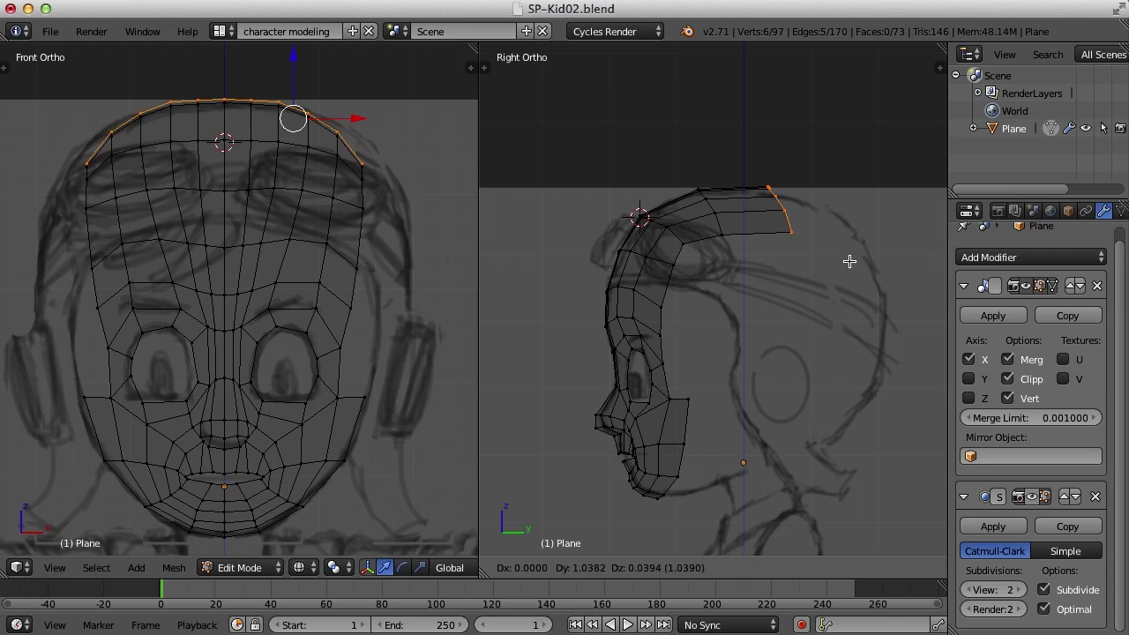
left_click(853, 255)
key("r")
left_click(781, 359)
key("r")
left_click(812, 371)
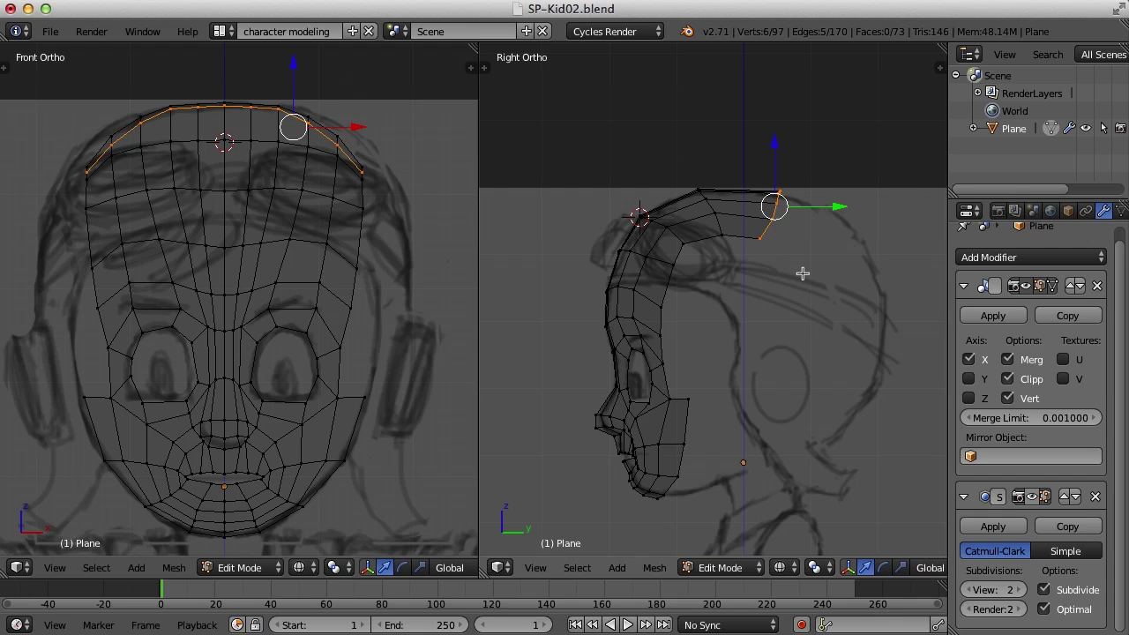
key("g")
left_click(792, 233)
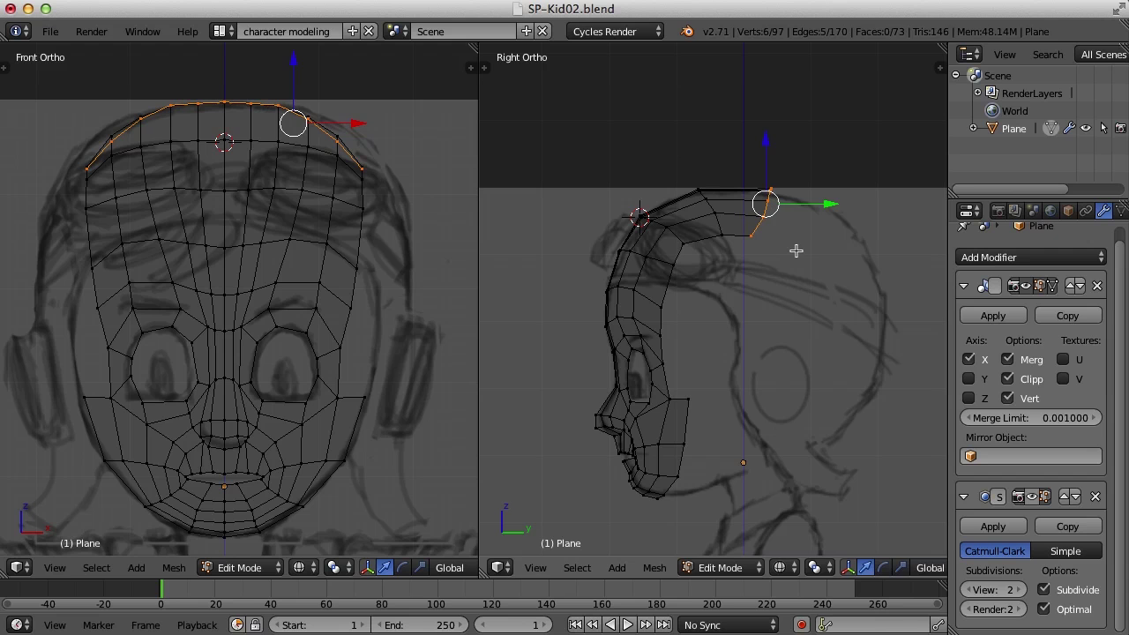
Extrude the crown's rear edge row twice down the back of the head, angling and repositioning it to the side sketch
key("e")
left_click(866, 273)
key("r")
left_click(852, 304)
key("e")
left_click(884, 289)
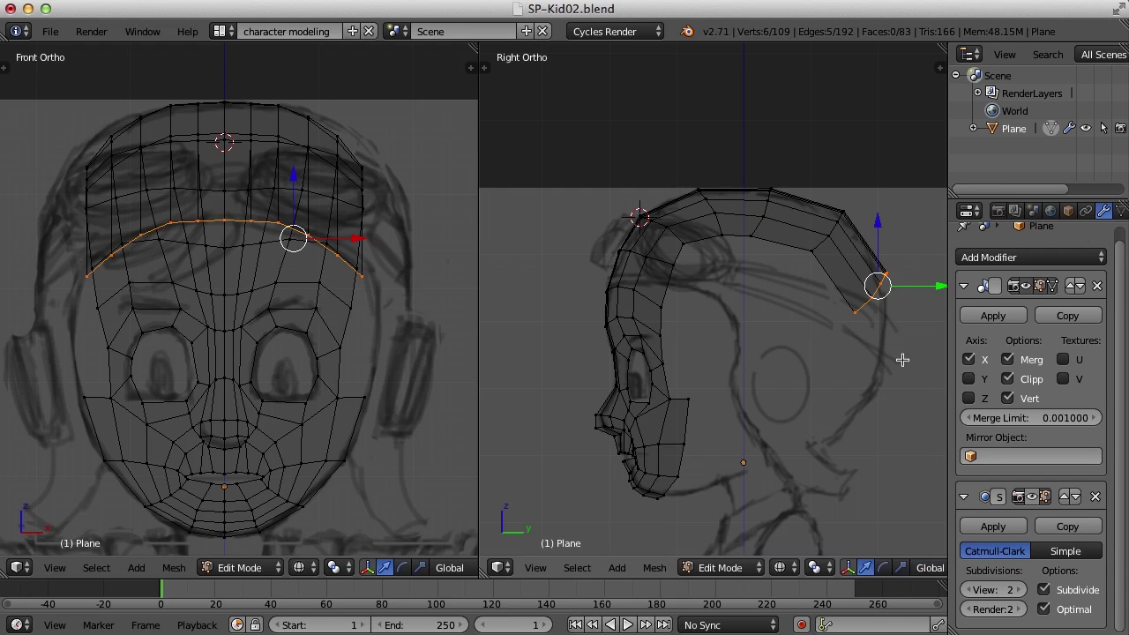
key("g")
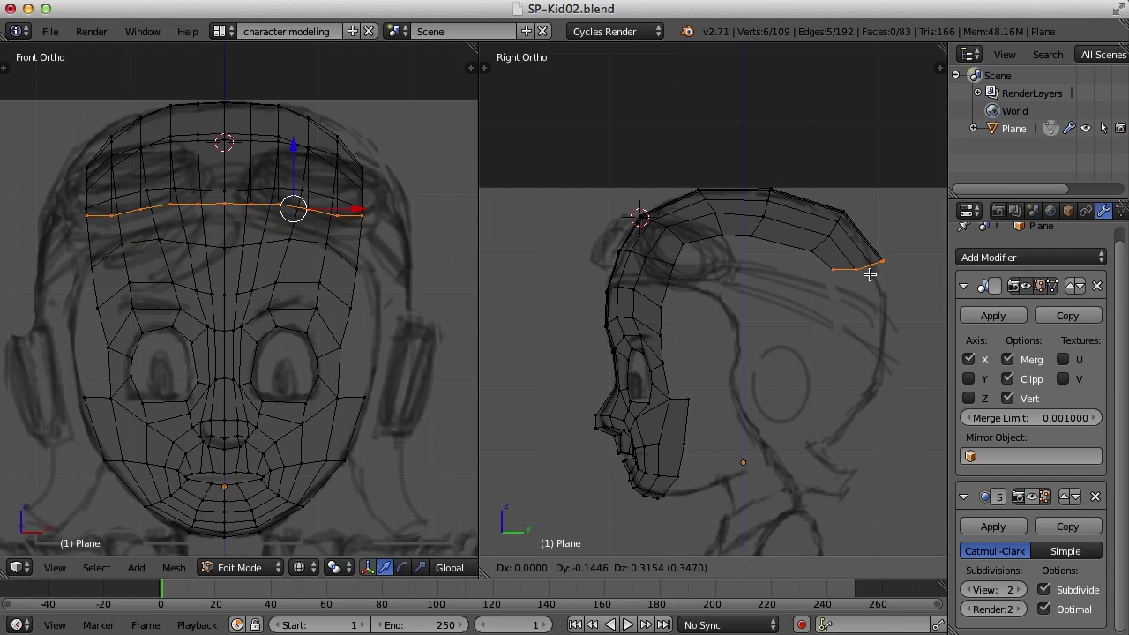
left_click(868, 279)
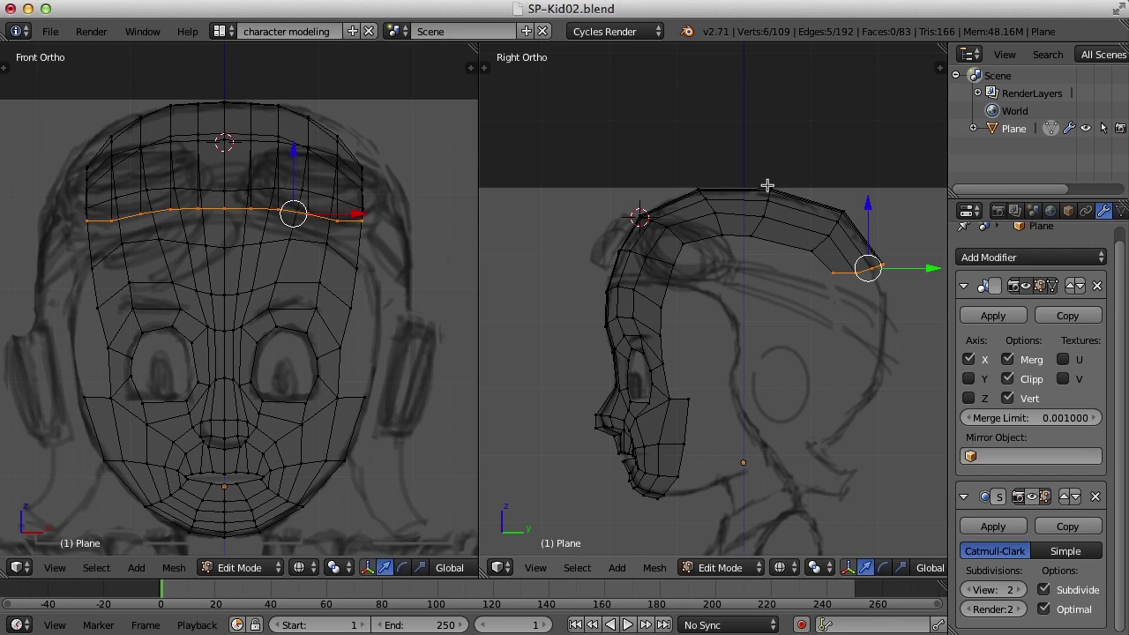
Select the edge row at the middle of the crown and move it about 0.15 units backward to even the spacing
key("a")
key("b")
left_click_drag(732, 277, 796, 167)
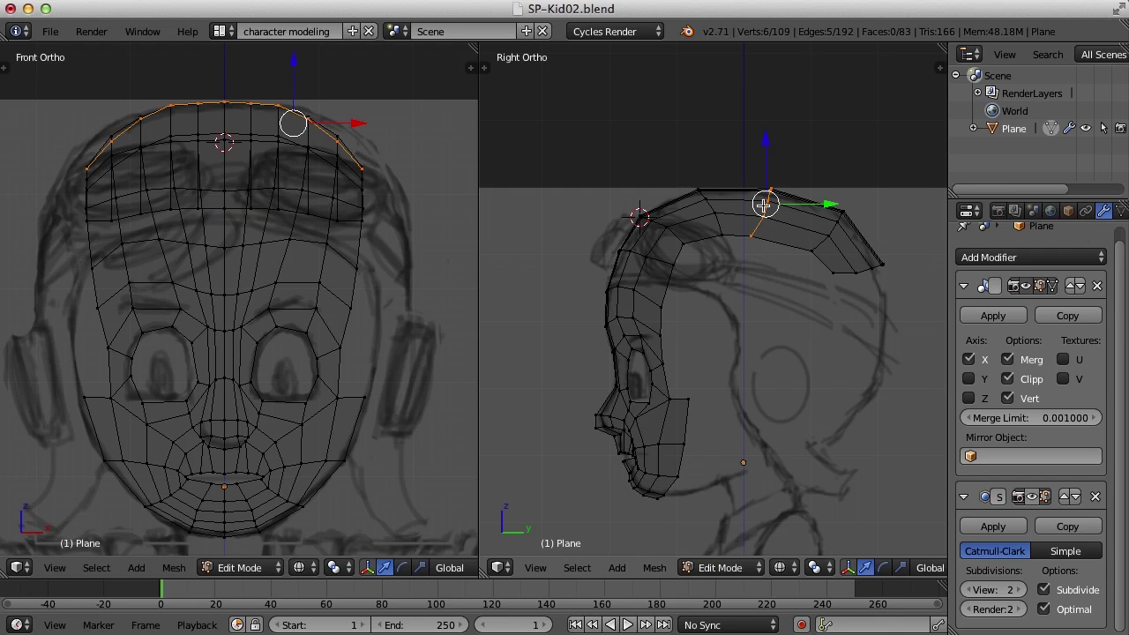
key("g")
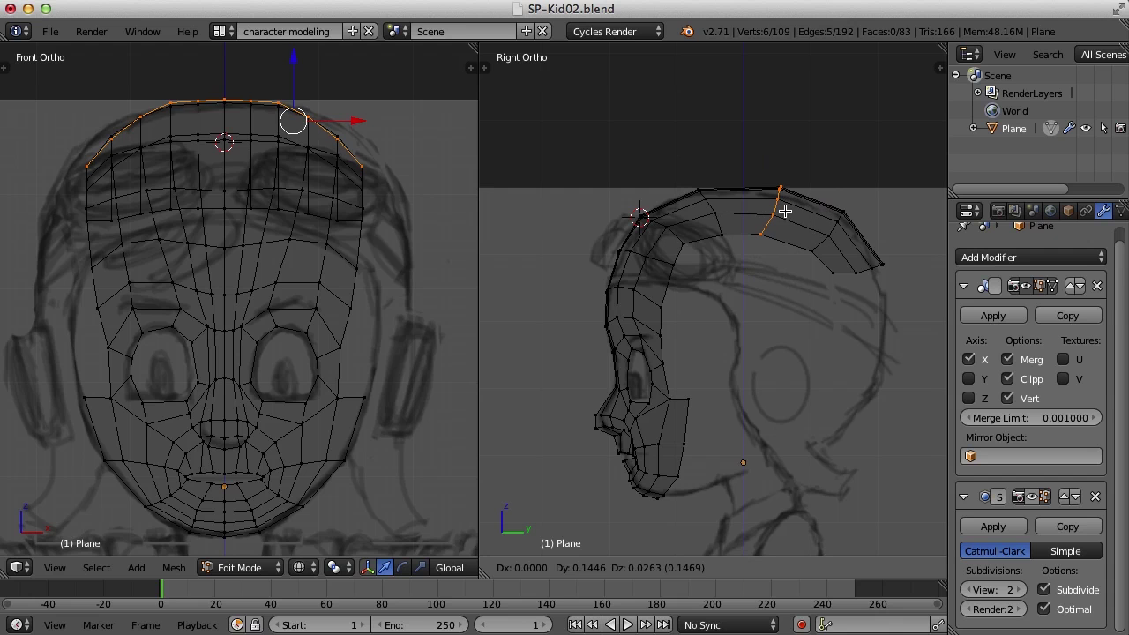
left_click(784, 212)
key("a")
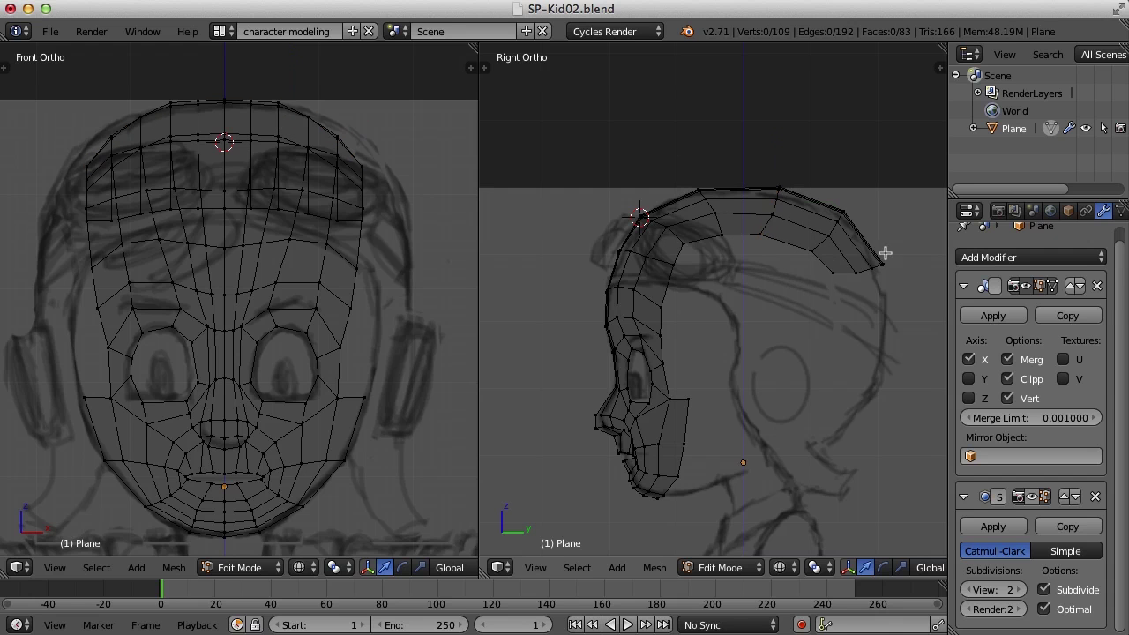
Extrude the rear edge row down the back of the head and scale it flatter along Z
right_click(878, 260, "alt")
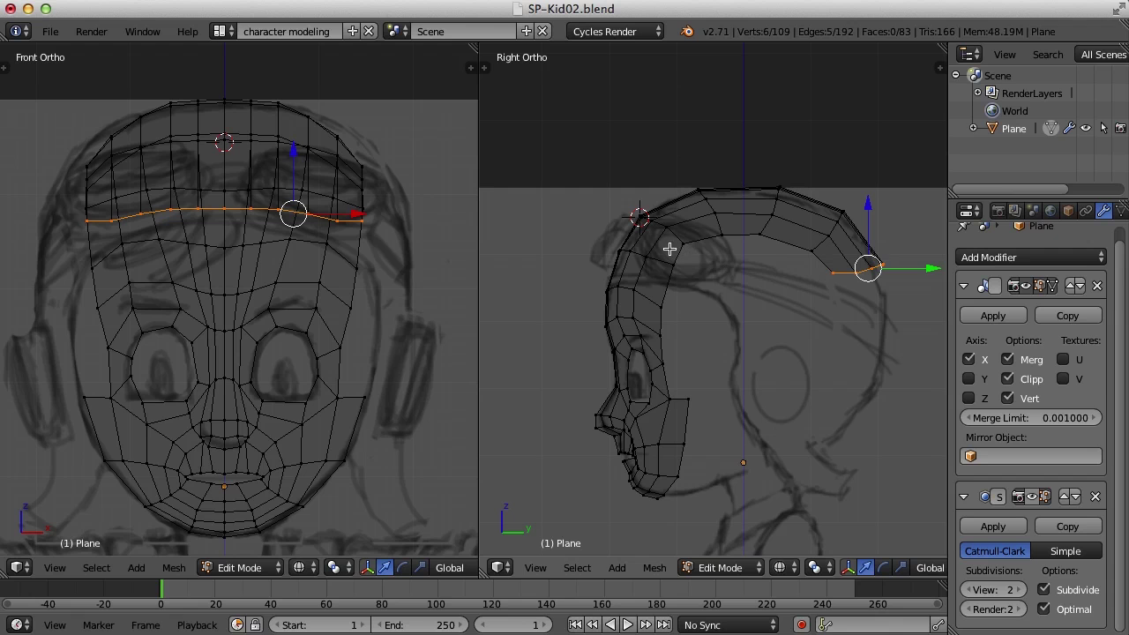
right_click(691, 265, "alt+shift")
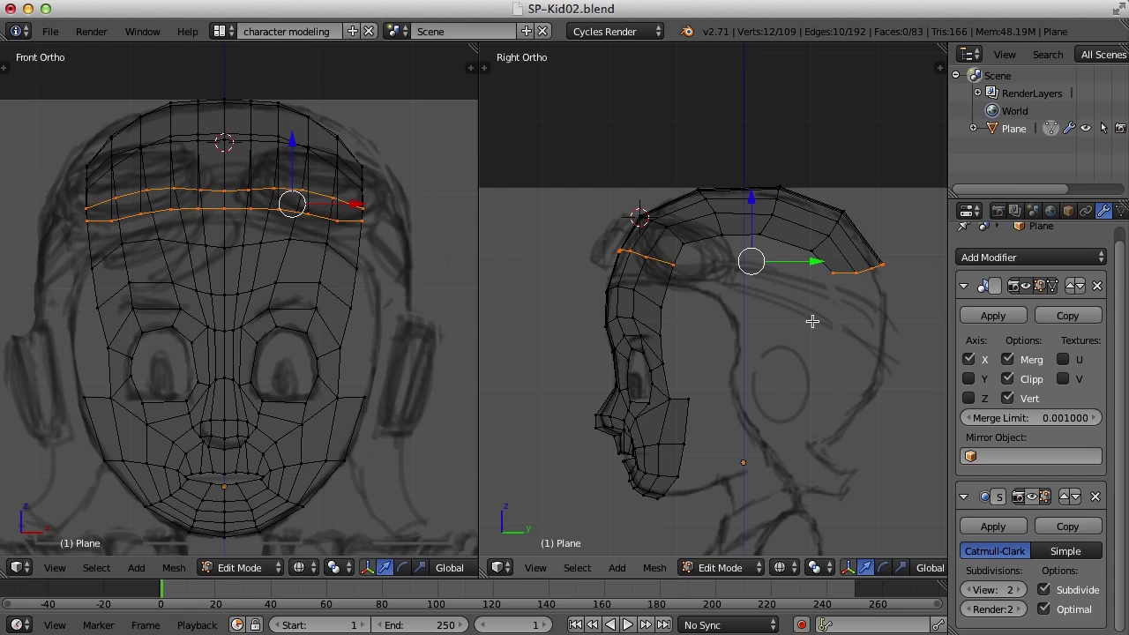
right_click(864, 283, "alt")
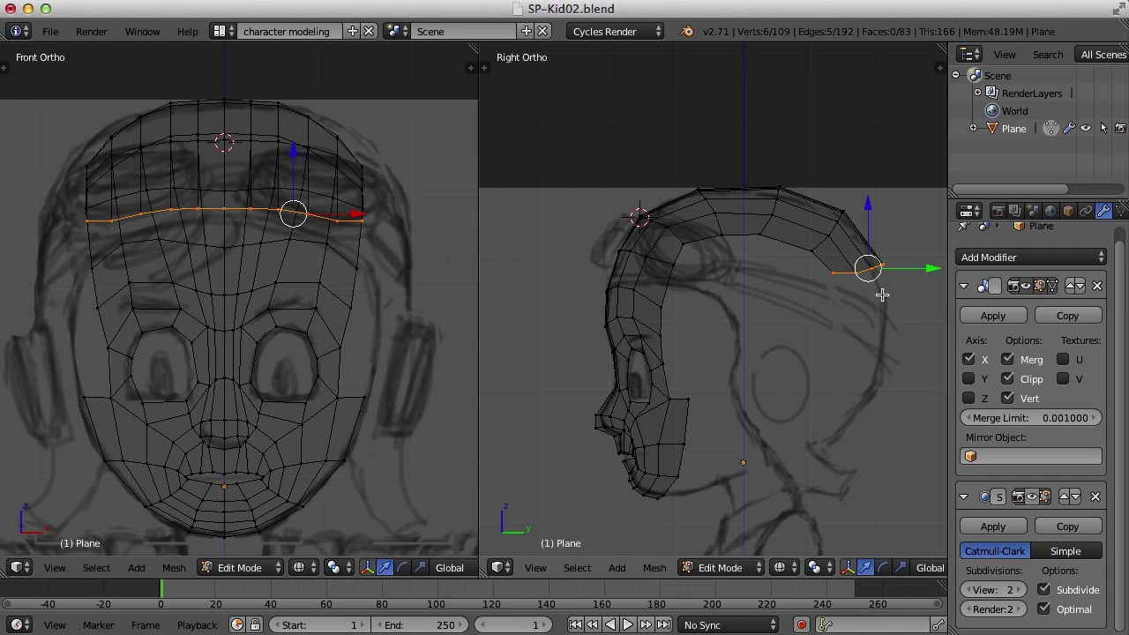
key("e")
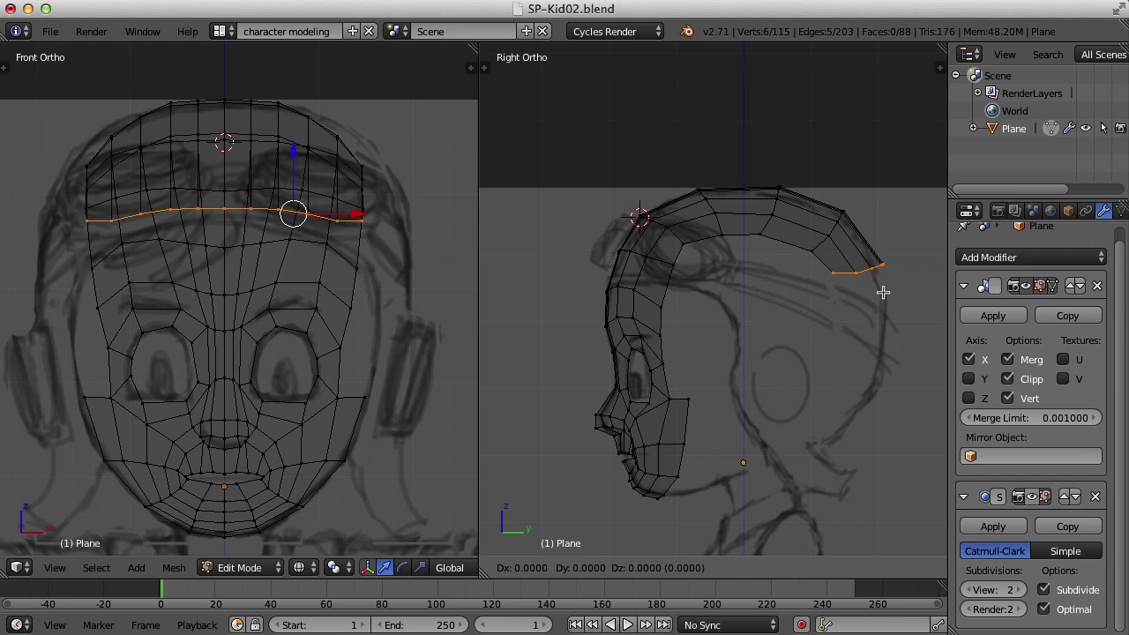
left_click(892, 341)
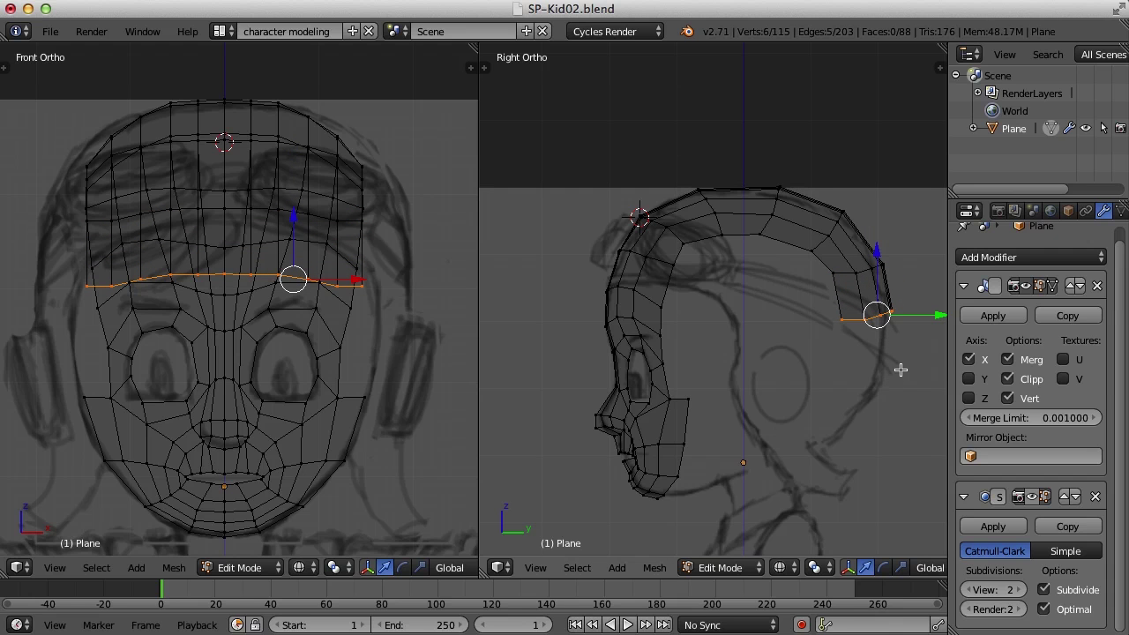
key("ctrl+alt+s")
left_click_drag(881, 248, 884, 299)
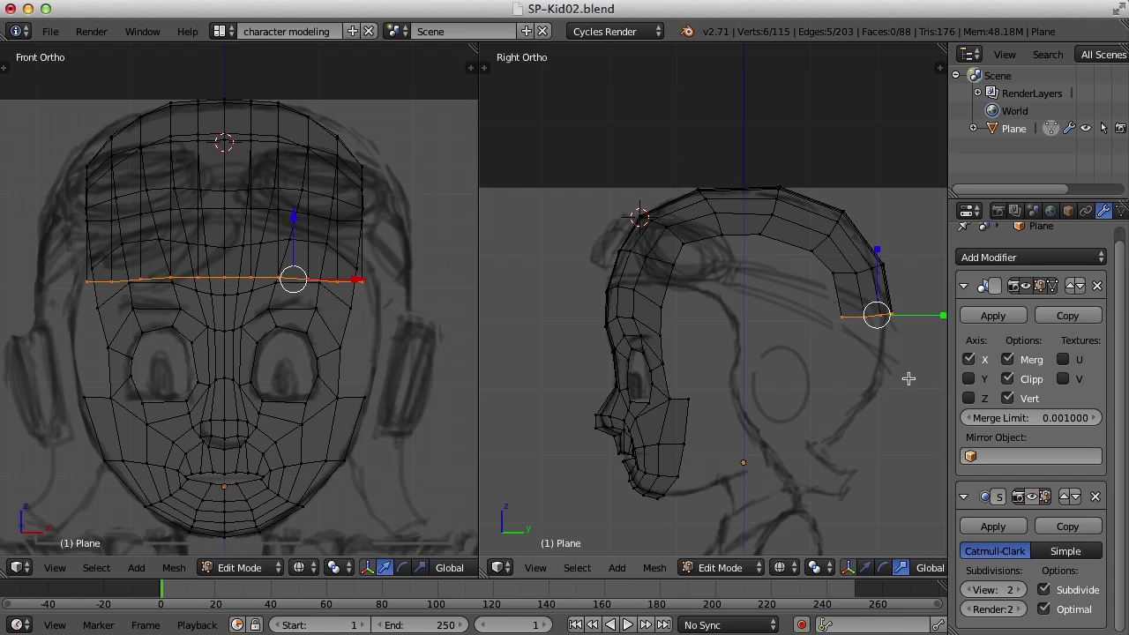
Extrude the rear edge row repeatedly down to the nape, starting with about 0.49 units and following the skull sketch
key("e")
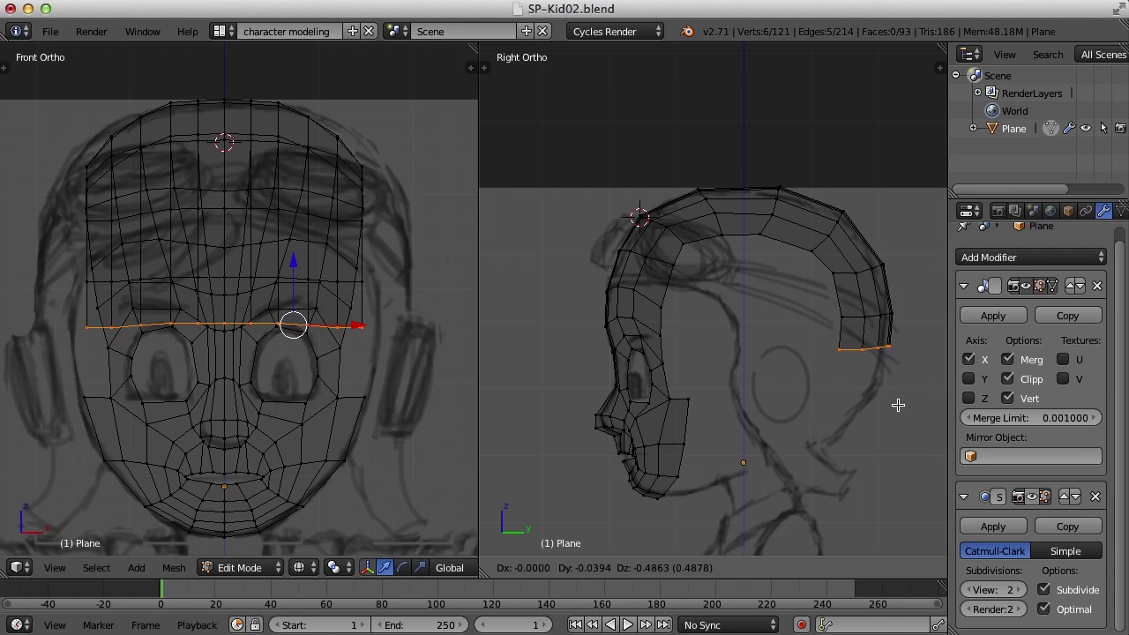
left_click(897, 404)
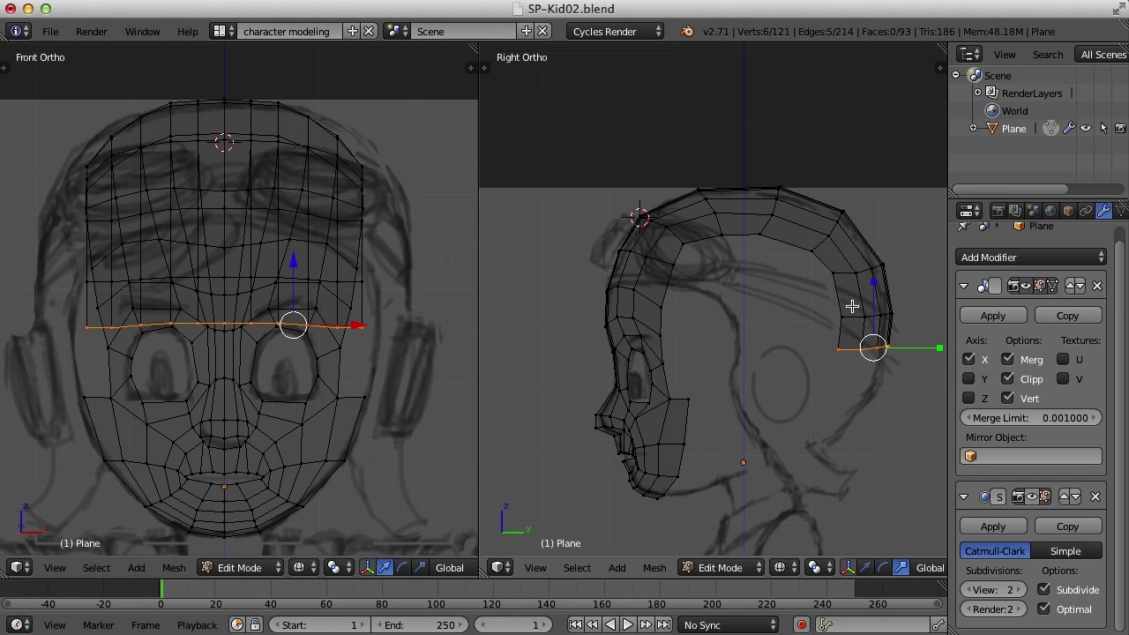
key("e")
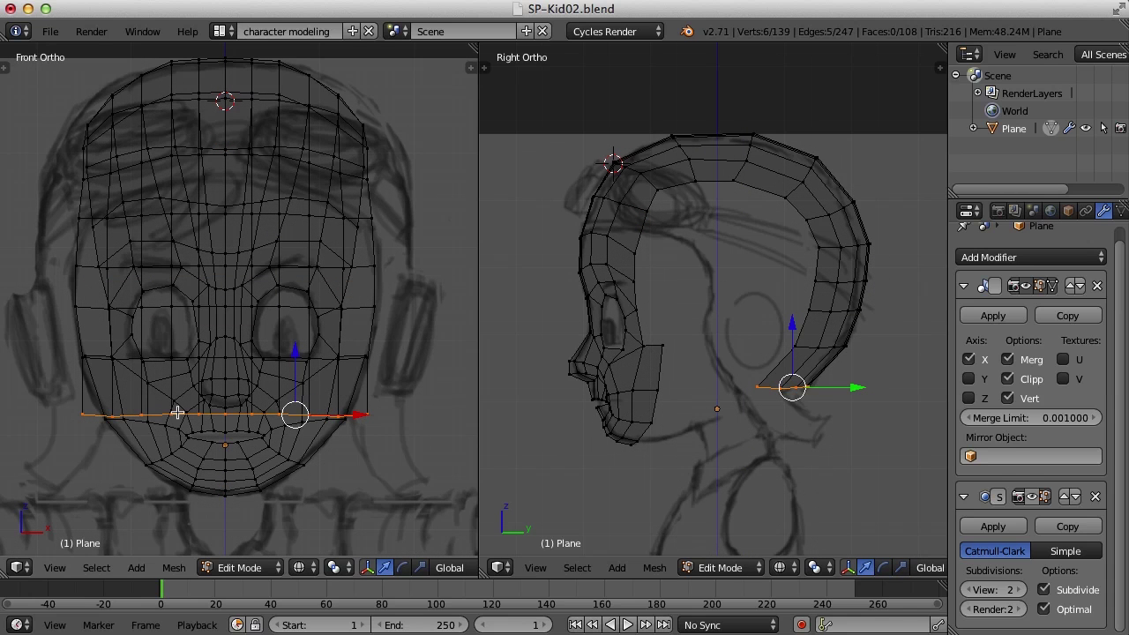
Snap the 3D cursor to the centre vertex of the nape's bottom edge row
right_click(221, 414)
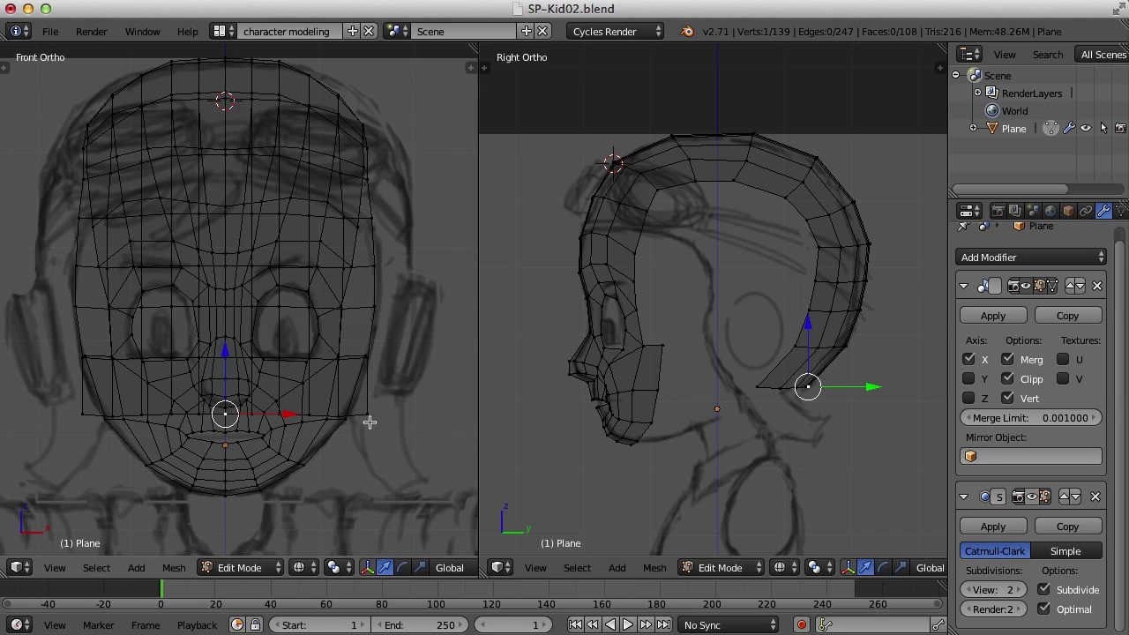
key("shift+s")
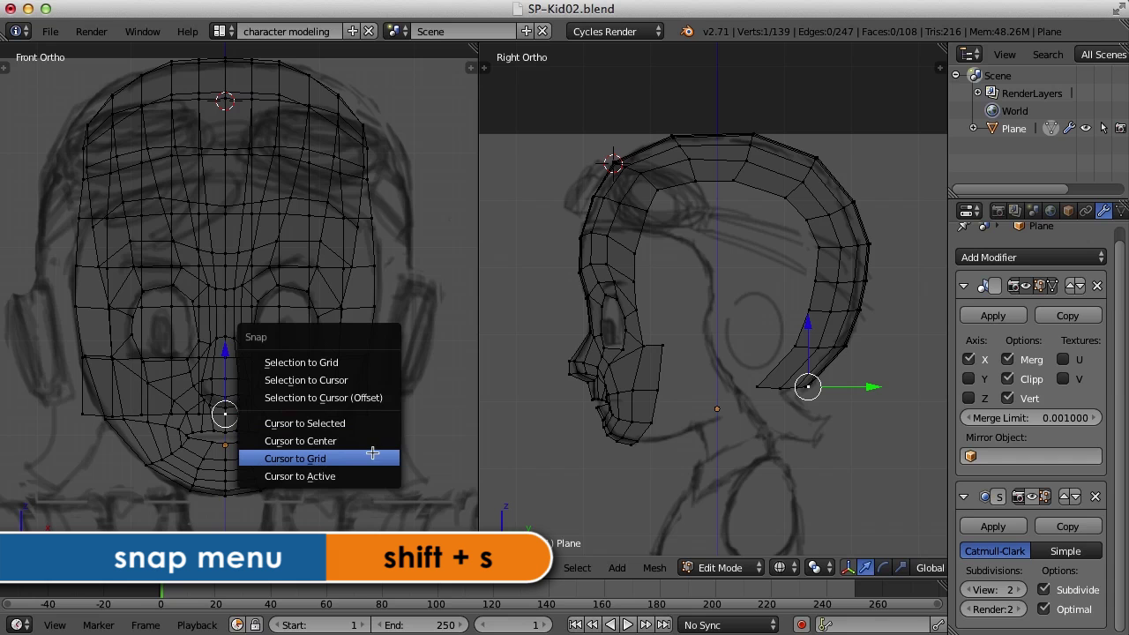
left_click(360, 423)
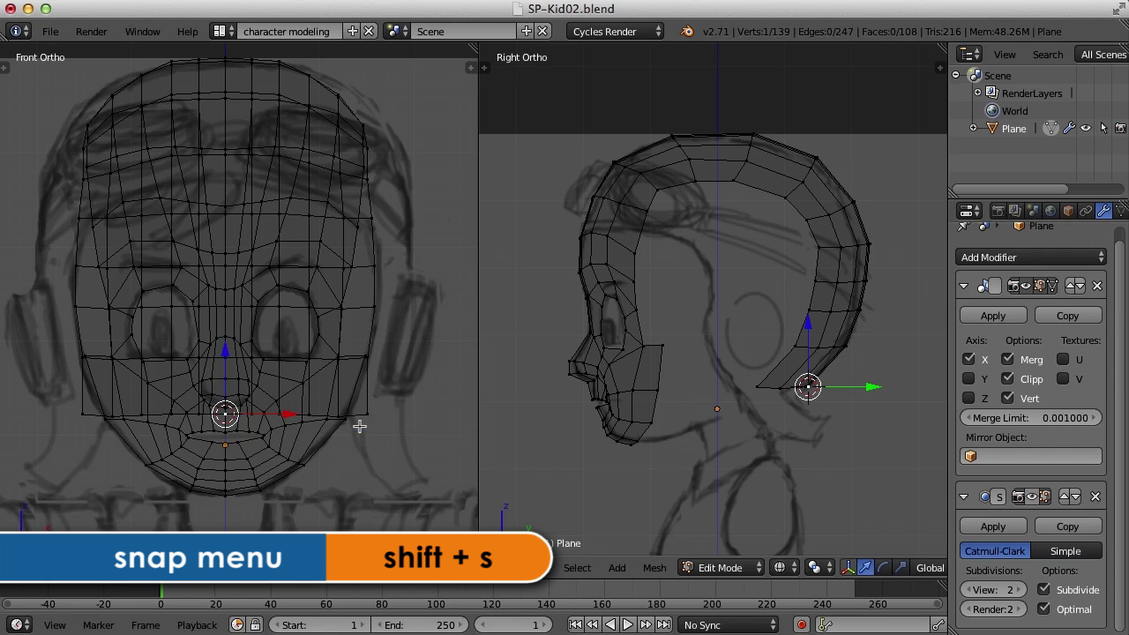
Set the pivot point to 3D Cursor and scale the nape's bottom edge row narrower along X to about 0.86
key("a")
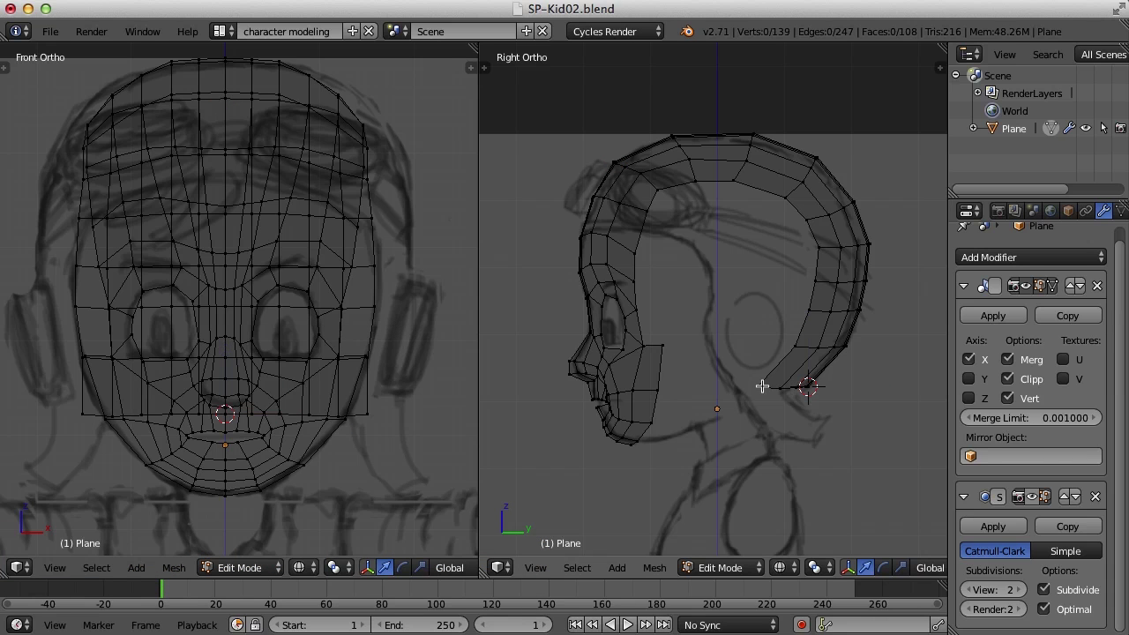
mouse_move(784, 373)
left_mouse_down("ctrl")
mouse_move(754, 406)
mouse_move(826, 406)
mouse_move(849, 371)
left_mouse_up("ctrl")
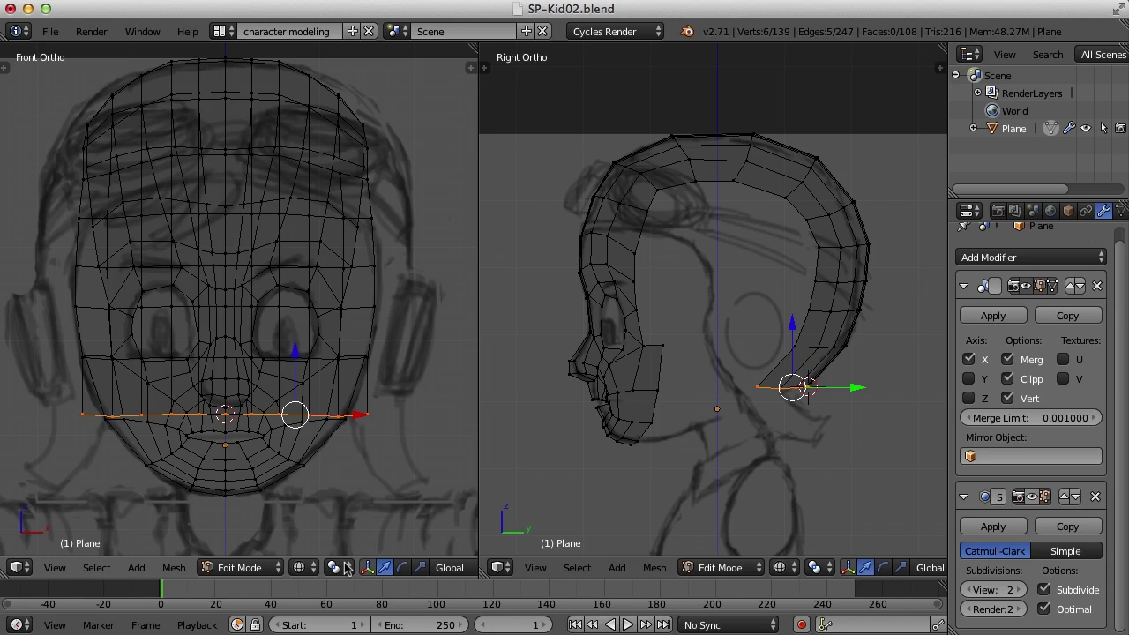
left_click(340, 568)
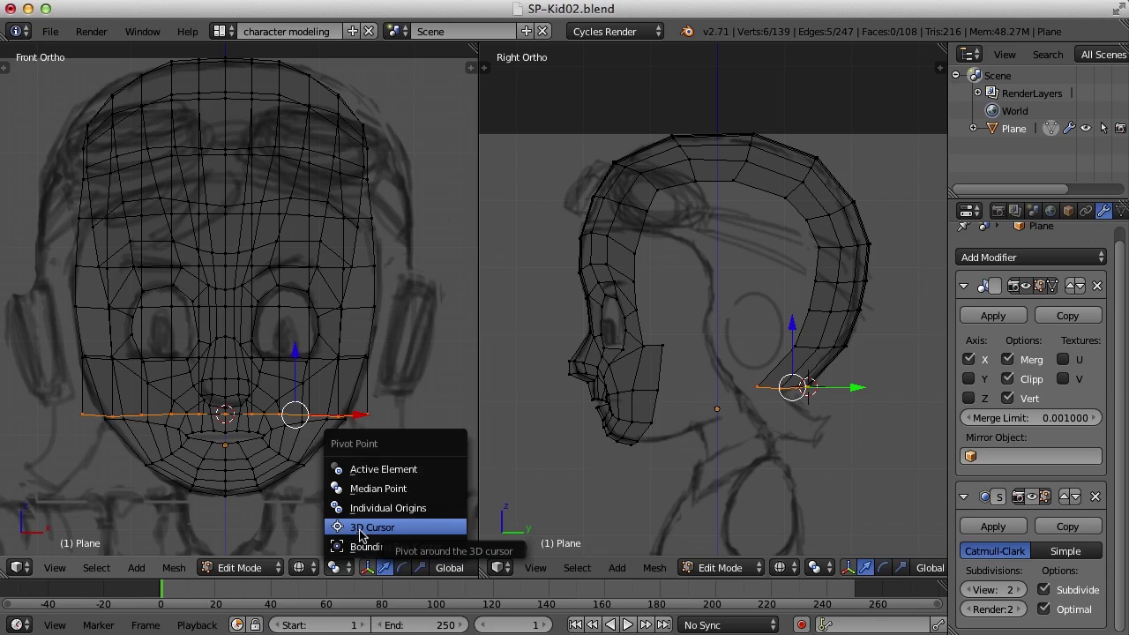
left_click(362, 528)
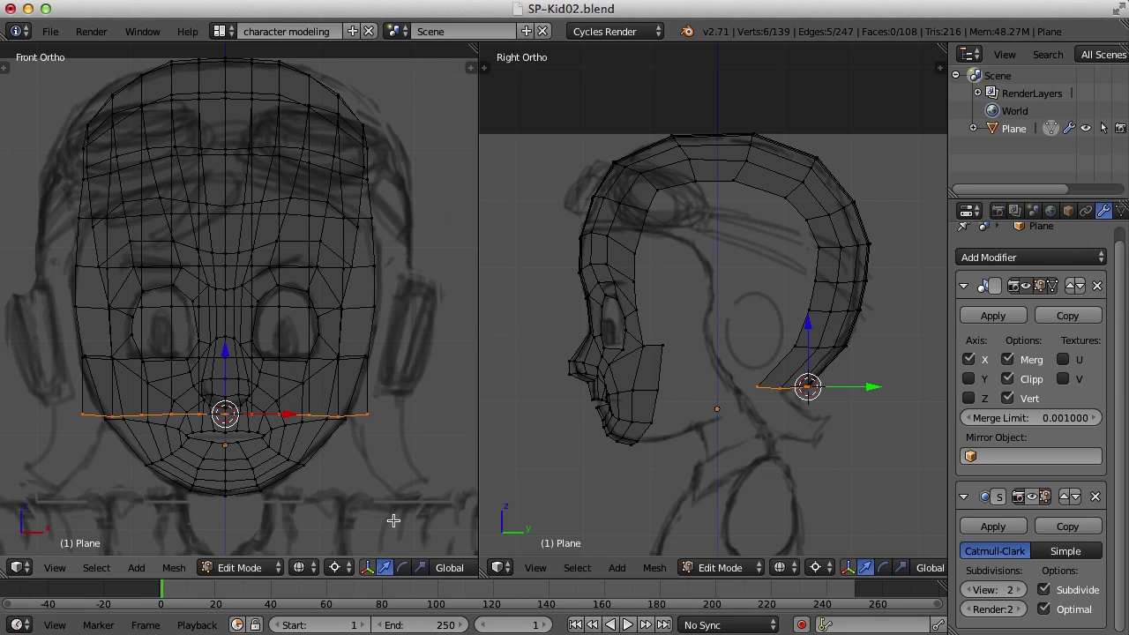
key("ctrl+alt+s")
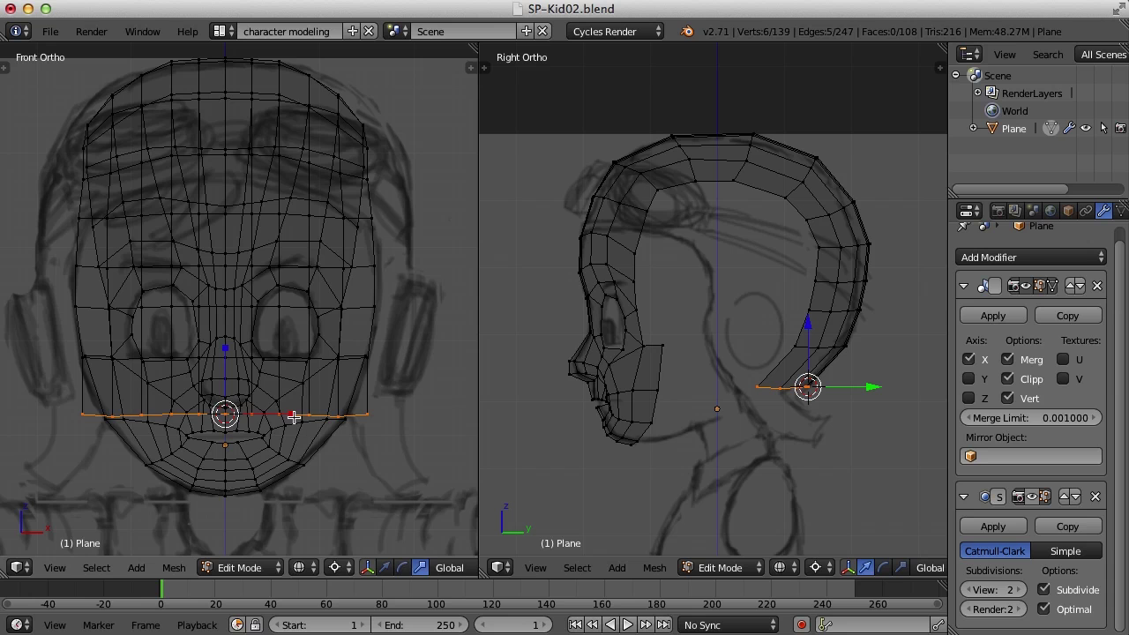
key("s")
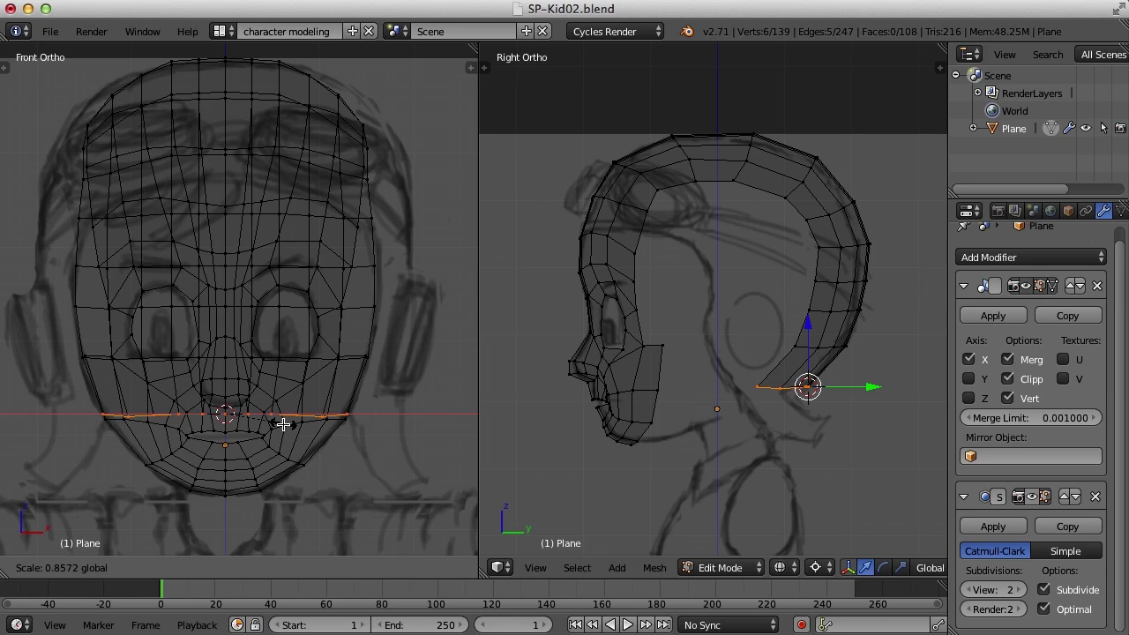
left_click(283, 424)
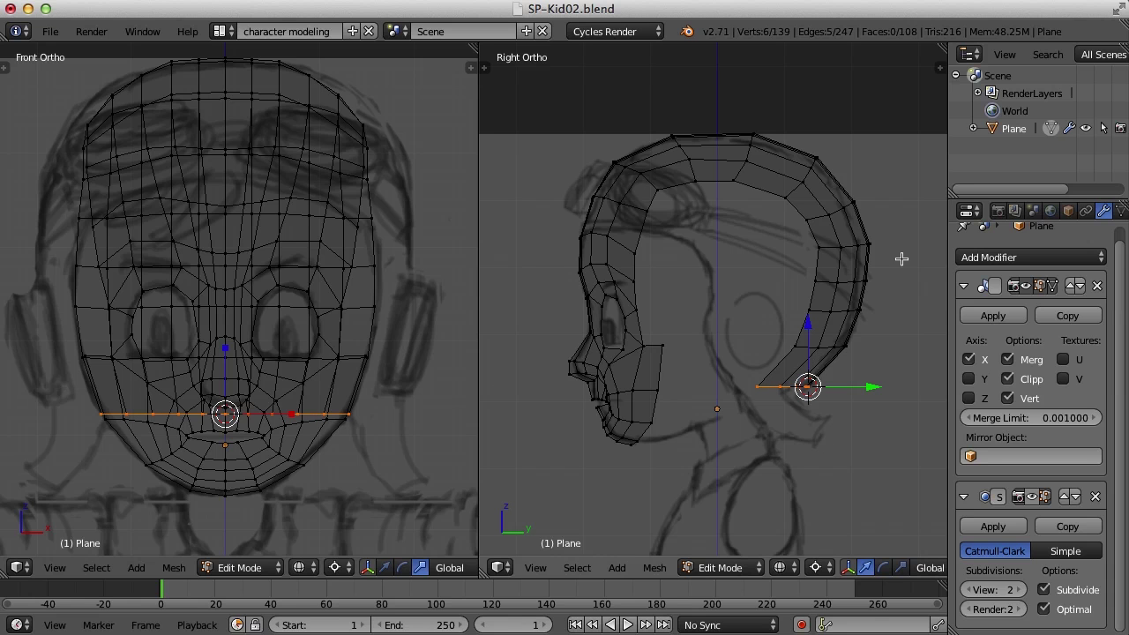
Extrude the rear edge row between the temple and the cheek backward along the side of the head
right_click(648, 213)
left_click(635, 254, "ctrl")
left_click(633, 281, "ctrl")
left_click(637, 308, "ctrl")
left_click(644, 346, "ctrl")
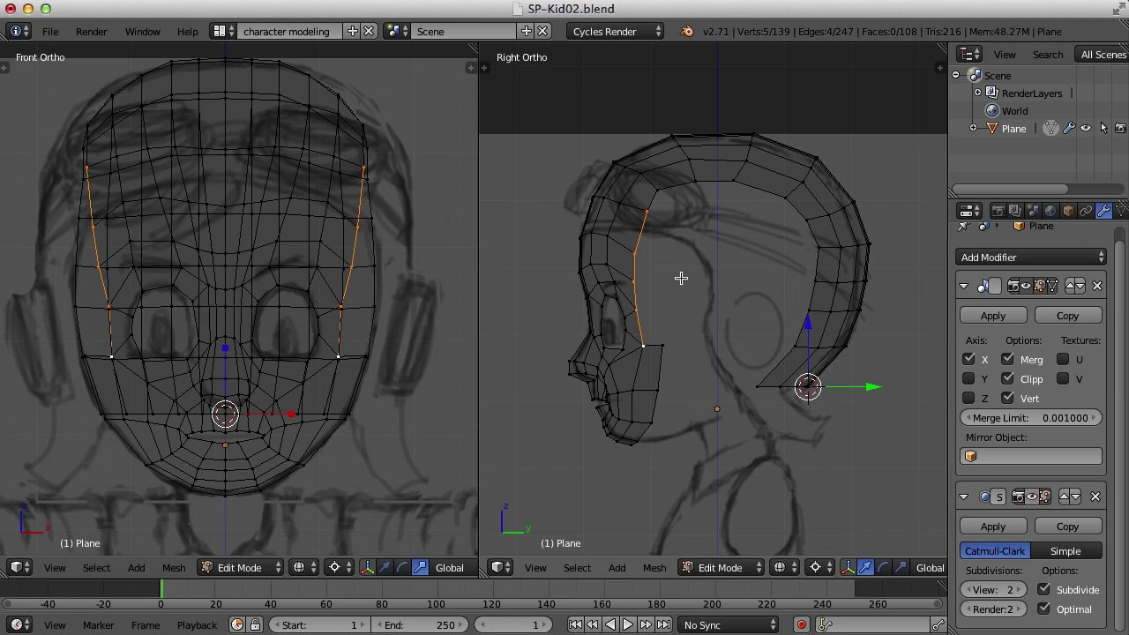
key("e")
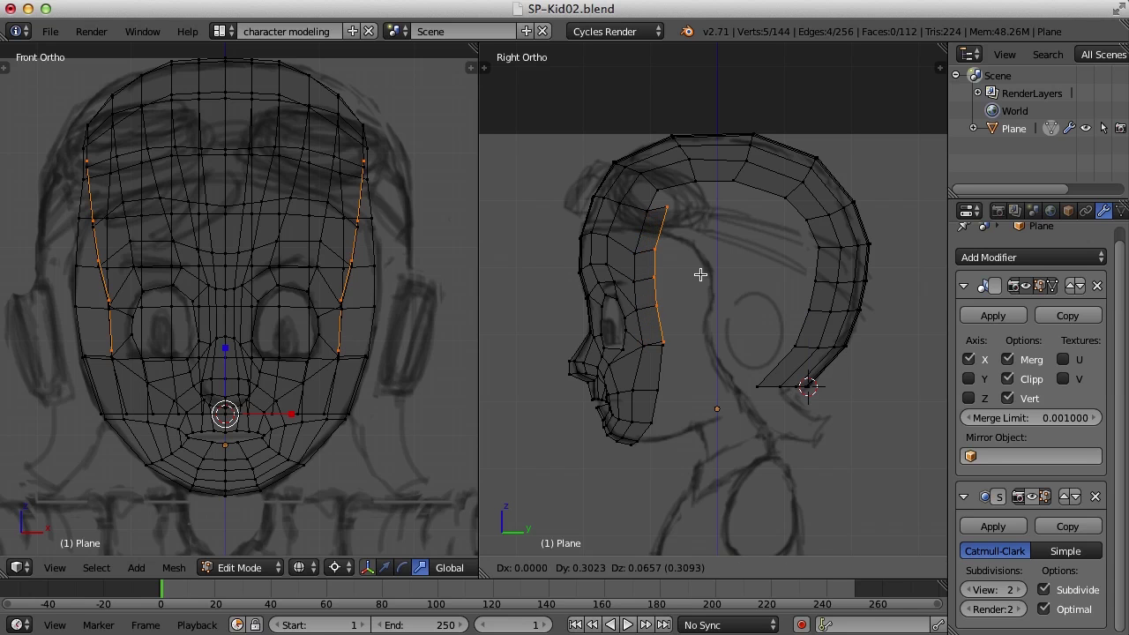
left_click(704, 276)
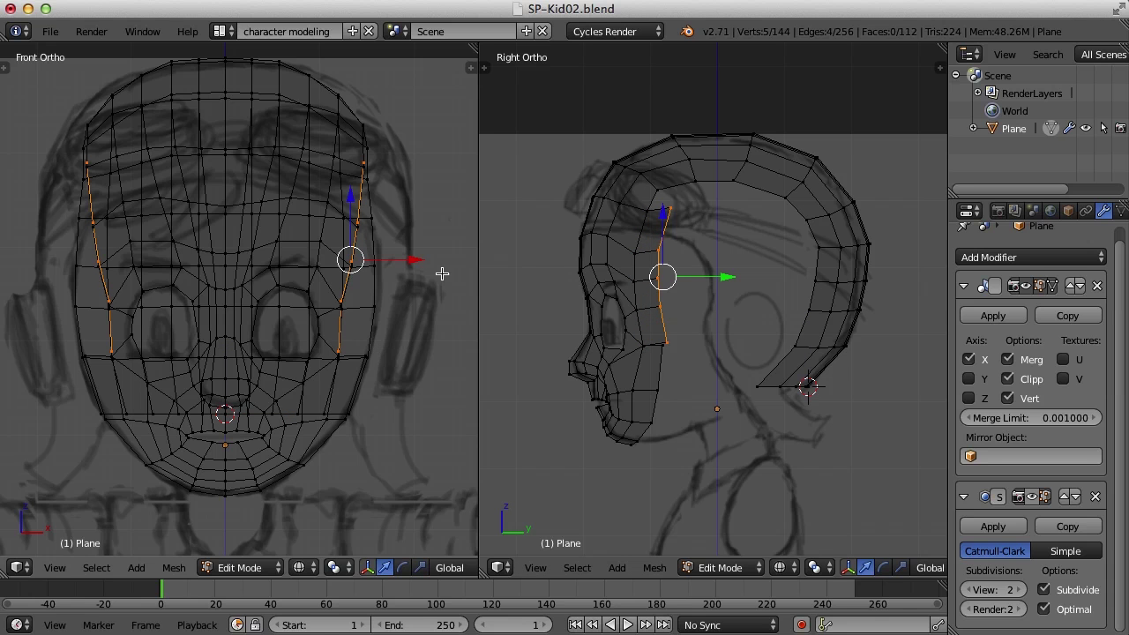
Move the extruded edge row outward along X to the head outline and scale it nearly flat along X
left_click_drag(419, 259, 447, 271)
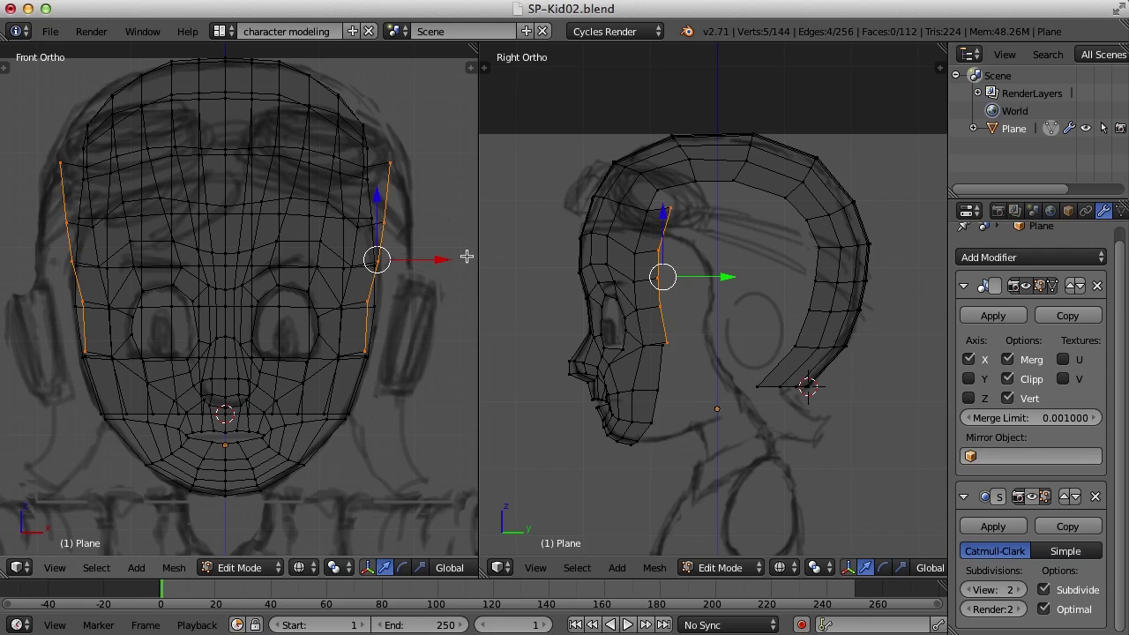
key("g")
right_click(436, 257)
key("ctrl+alt+s")
left_click_drag(445, 261, 383, 256)
left_click_drag(710, 270, 719, 279)
Merge the extruded row's lowest vertex with the adjacent cheek corner vertex using At Last
scroll(724, 320, "up", 3)
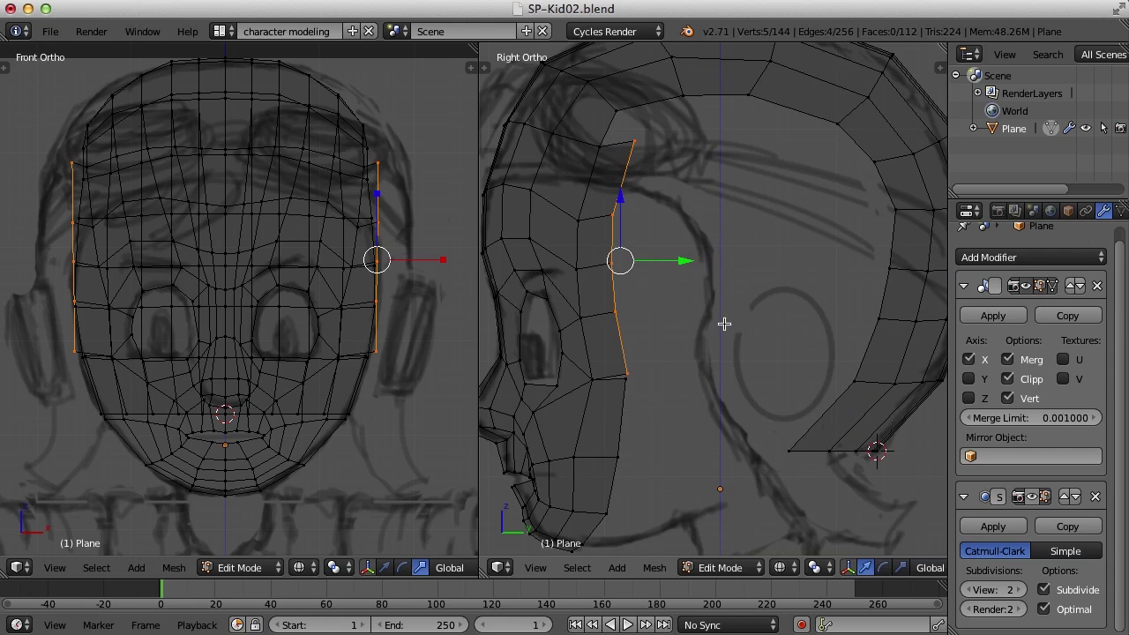
scroll(713, 351, "up", 2)
scroll(655, 345, "down", 2)
right_click(643, 345)
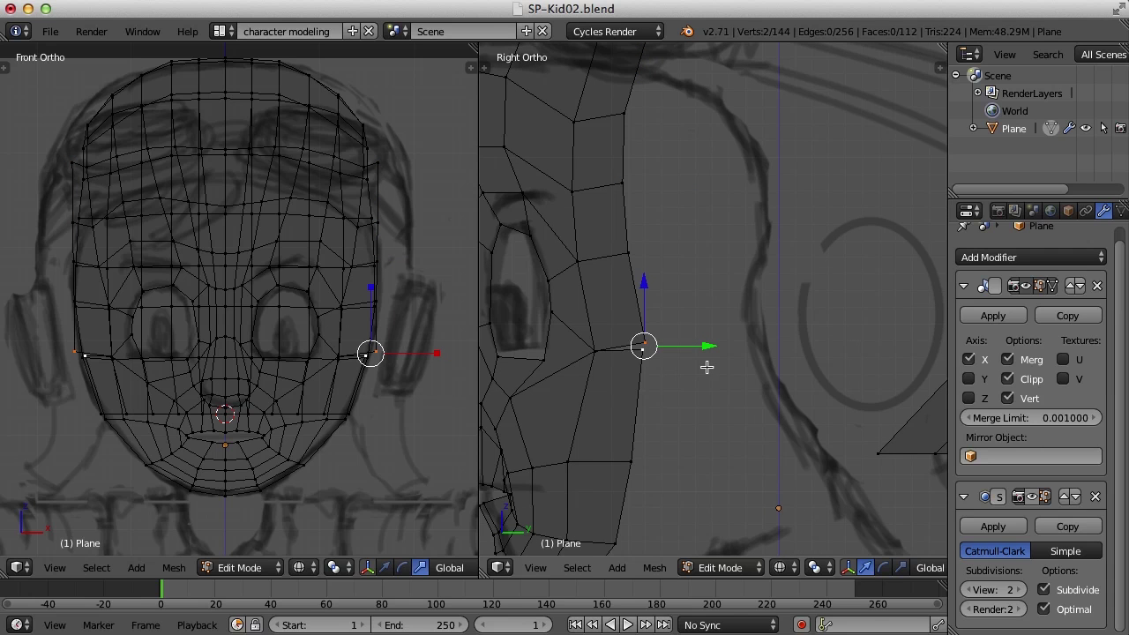
key("alt+m")
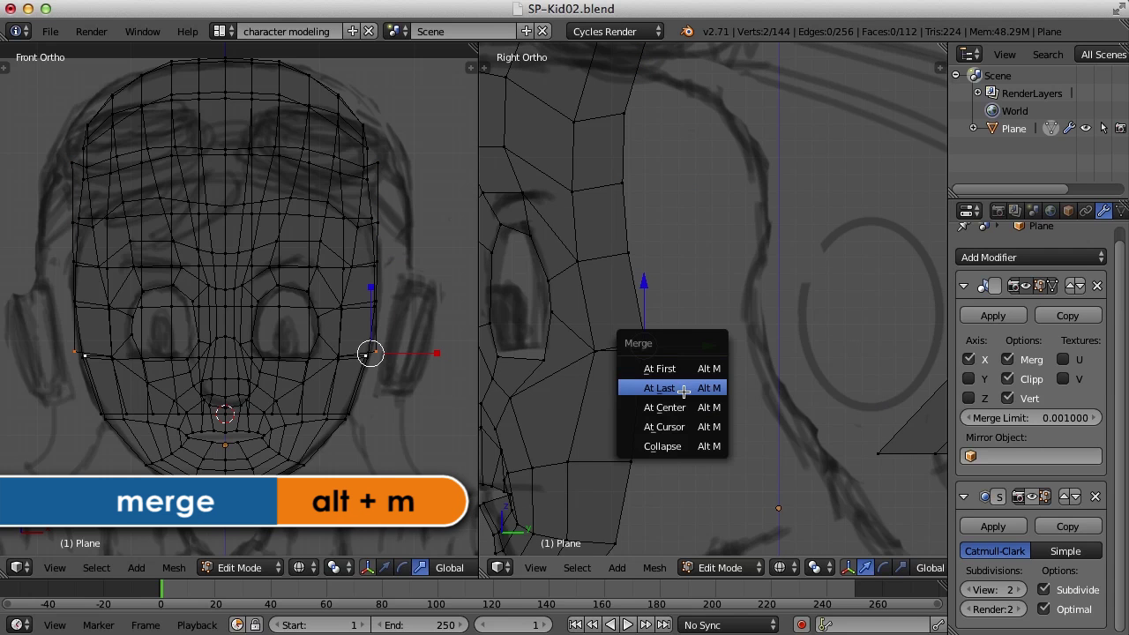
left_click(683, 389)
Reposition vertices around the upper part of the new temple strip to even out its faces
scroll(706, 353, "down", 2)
right_click(652, 144)
key("g")
left_click(665, 150)
right_click(597, 152)
left_click(607, 155)
right_click(600, 208)
key("g")
left_click(692, 196)
Lower the strip's top rear corner vertex and shift a middle rear-edge vertex backward to straighten the edge
scroll(692, 196, "up", 5)
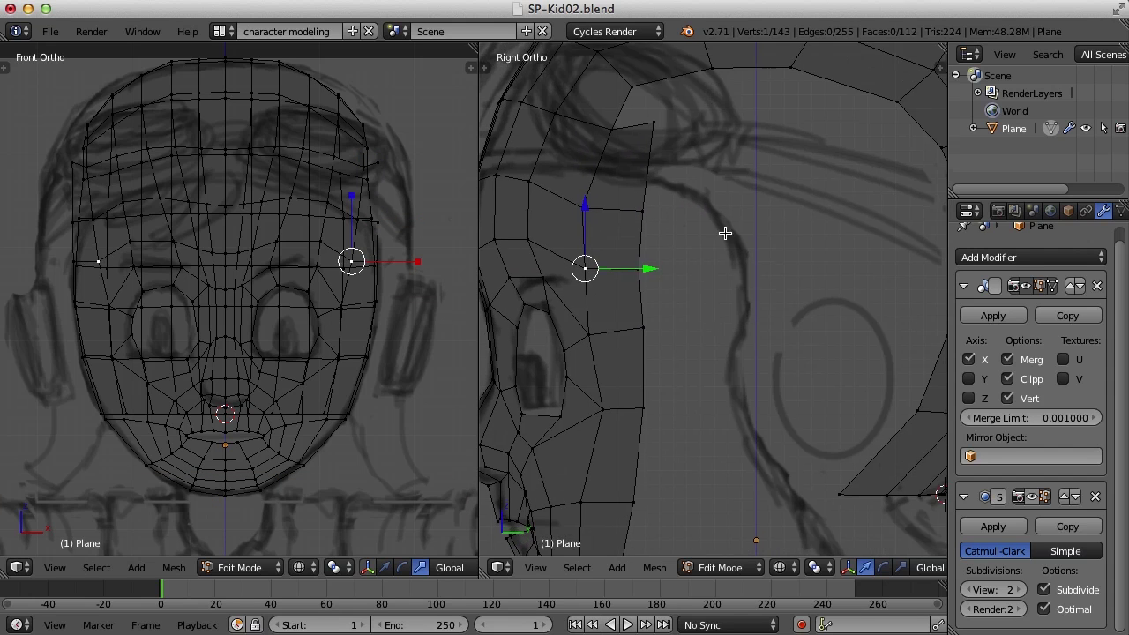
right_click(657, 124)
key("g")
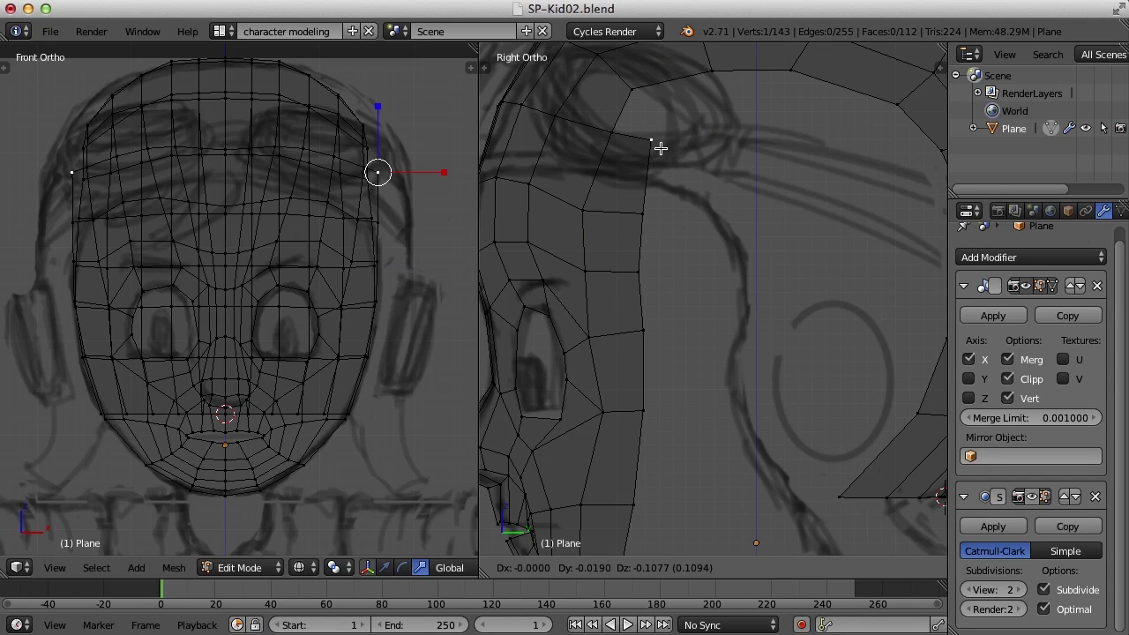
left_click(659, 147)
right_click(640, 277)
key("g")
left_click(654, 280)
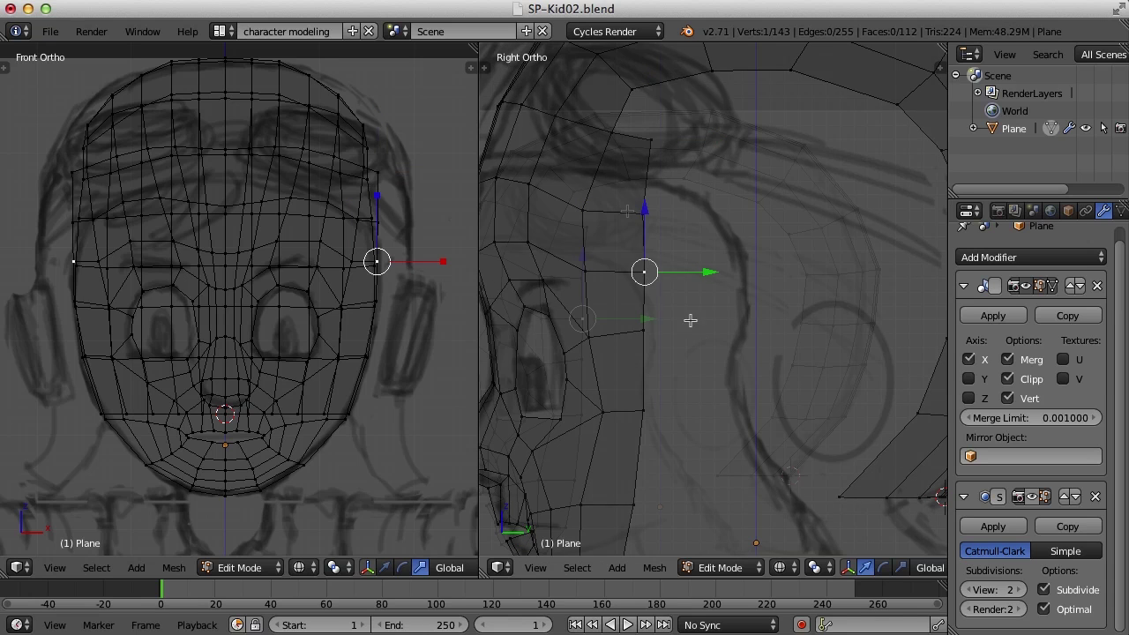
Extrude the six-vertex front edge of the back of the head about 0.41 units forward toward the face
scroll(688, 265, "down", 4)
right_click(790, 233)
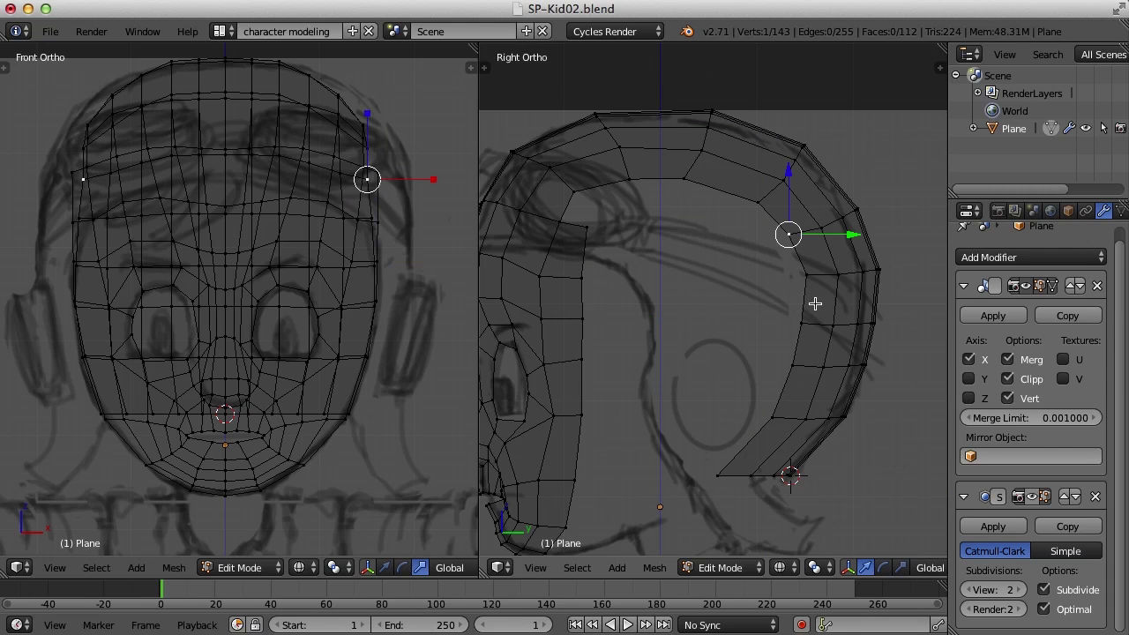
right_click(810, 278, "shift")
right_click(800, 323, "shift")
right_click(794, 362, "shift")
right_click(774, 416, "shift")
right_click(720, 476, "shift")
scroll(720, 475, "down", 3)
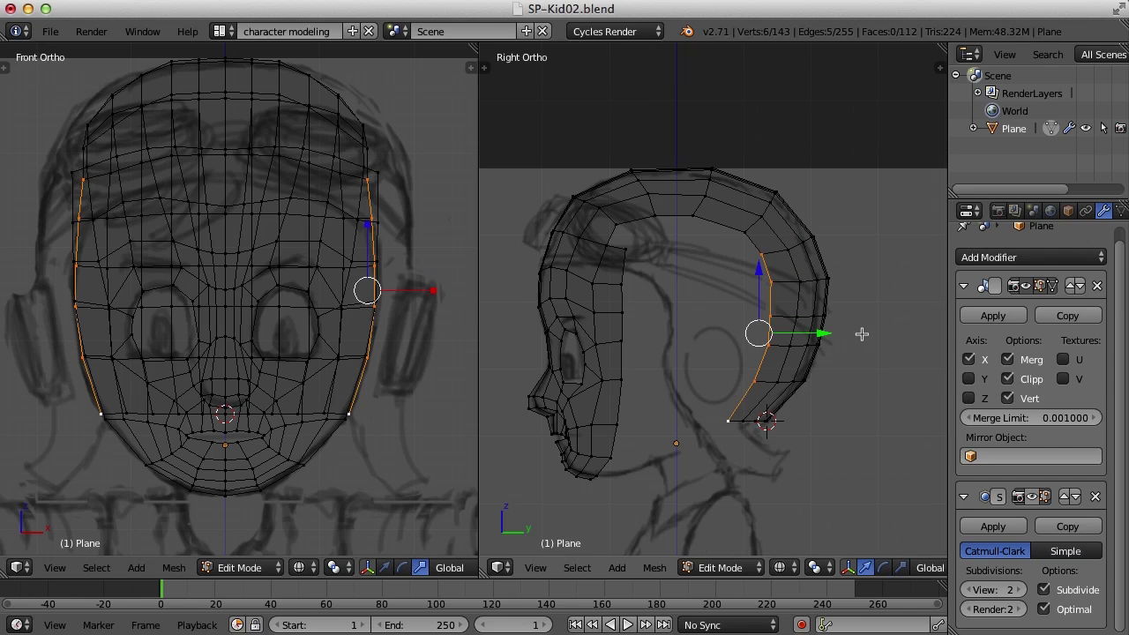
key("e")
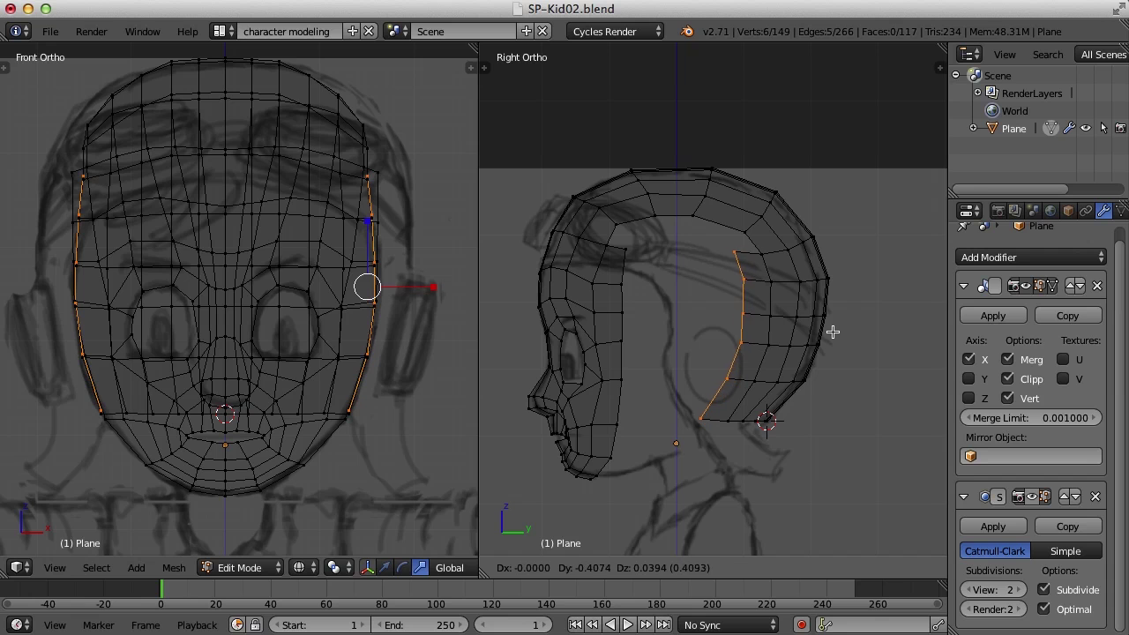
left_click(834, 332)
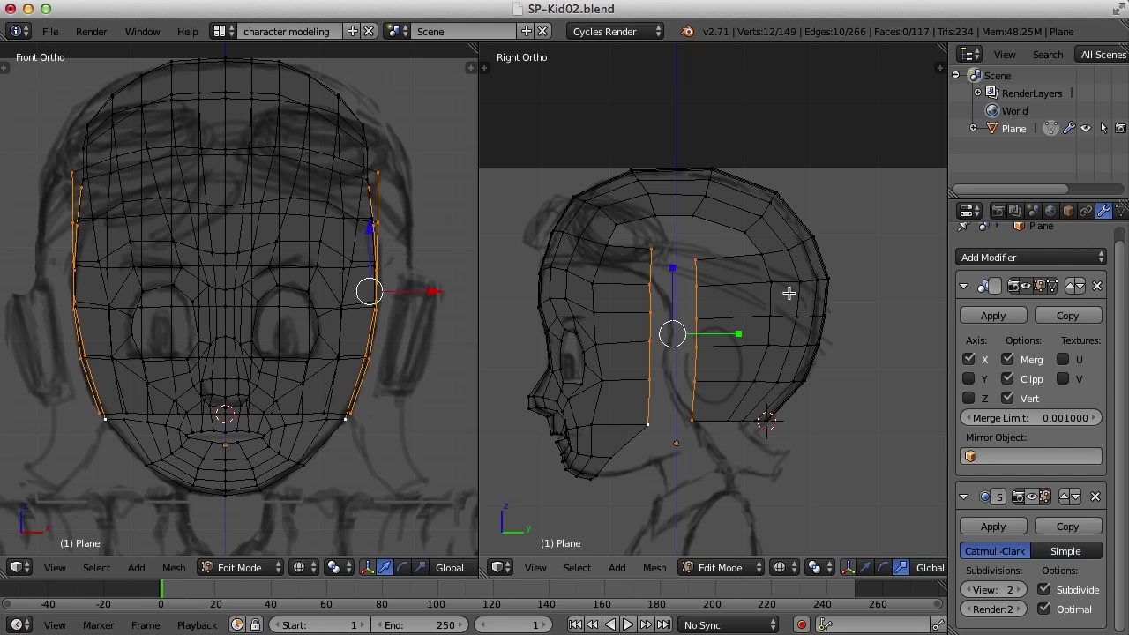
Fill the four-vertex gap between the crown and the upper end of the rear side section with a face
right_click(694, 215)
right_click(745, 231, "shift")
right_click(763, 255, "shift")
right_click(697, 260, "shift")
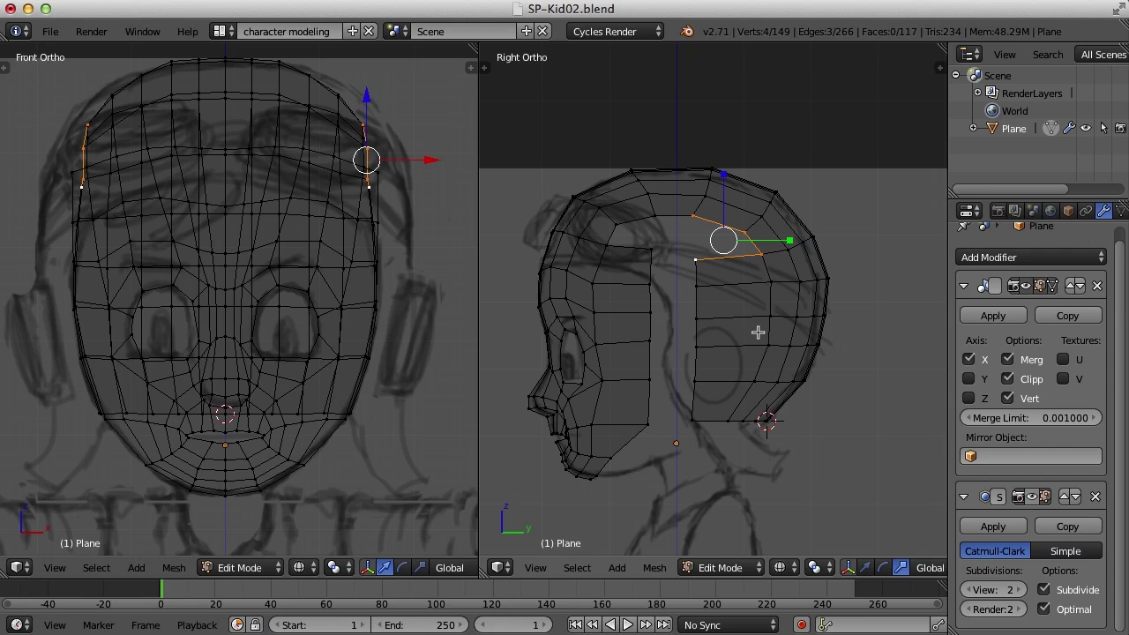
key("f")
Fill the four-vertex gap between the crown and the upper end of the front side section with a face
right_click(655, 214)
right_click(618, 224, "shift")
right_click(607, 244, "shift")
right_click(651, 248, "shift")
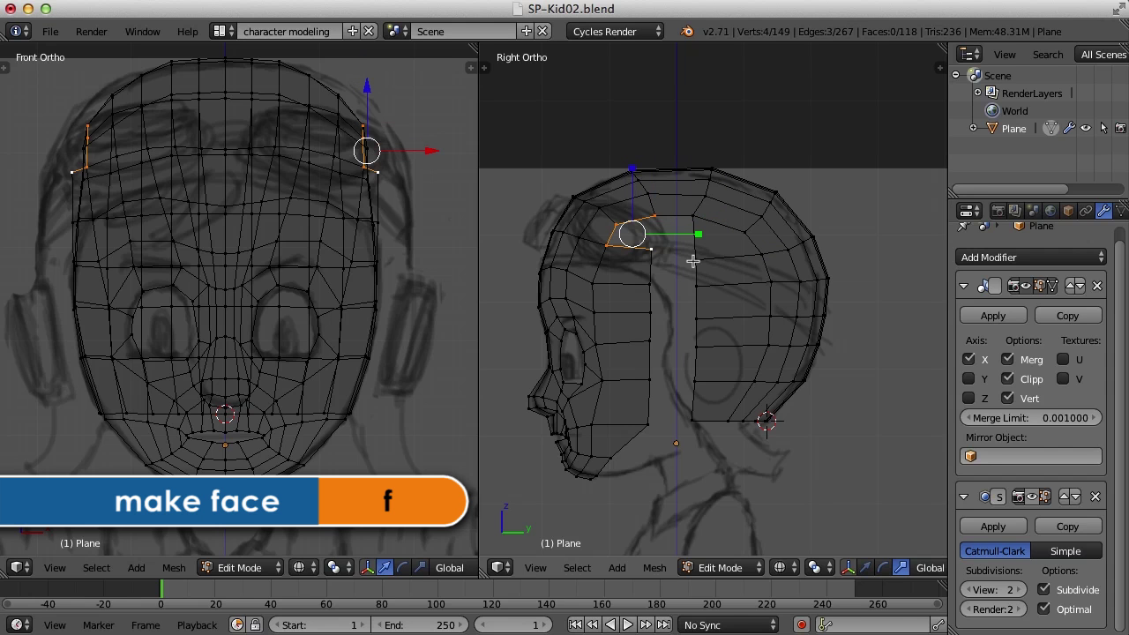
key("f")
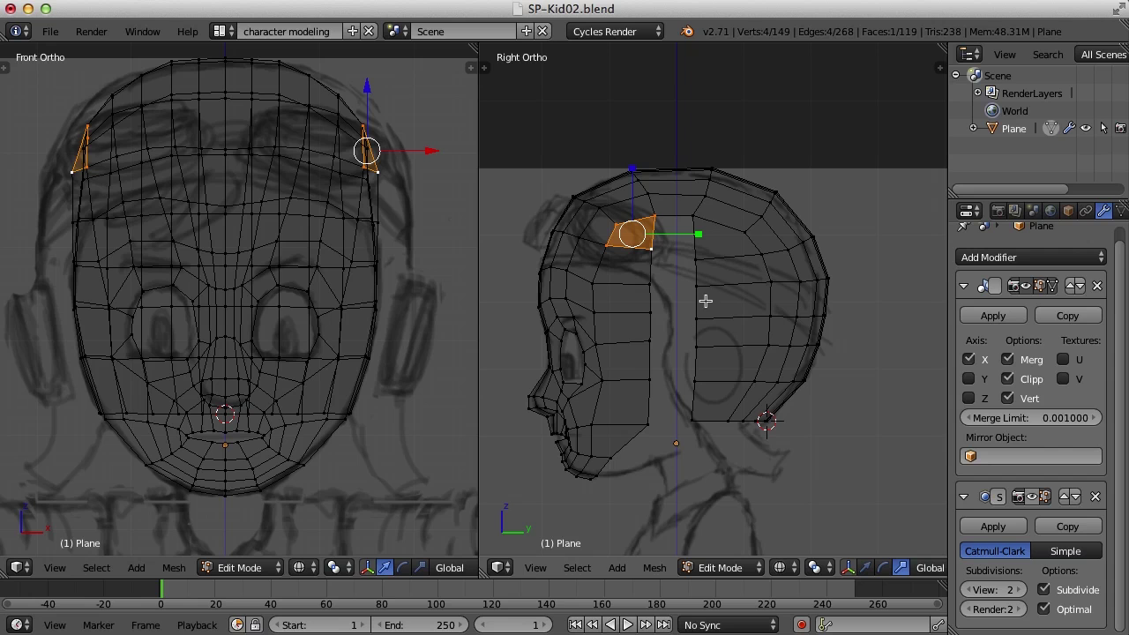
Extrude the rear side section's seven-vertex front edge about 0.5 units forward to meet the face section
right_click(695, 218)
right_click(697, 257, "shift")
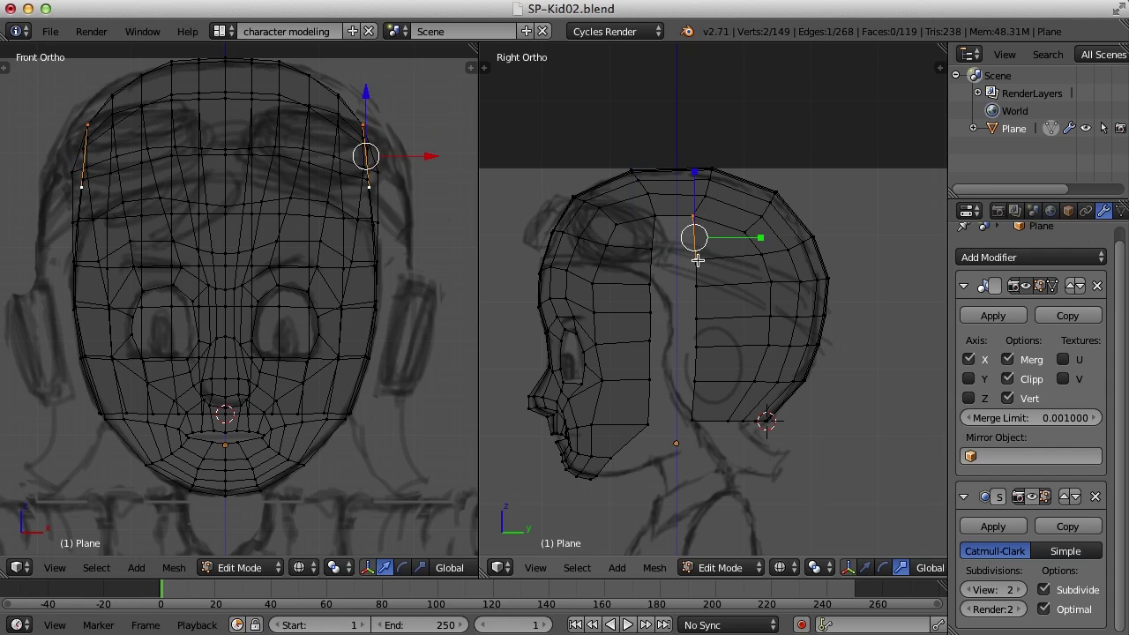
right_click(697, 290, "shift")
right_click(696, 318, "shift")
right_click(696, 346, "shift")
right_click(696, 380, "shift")
right_click(693, 422, "shift")
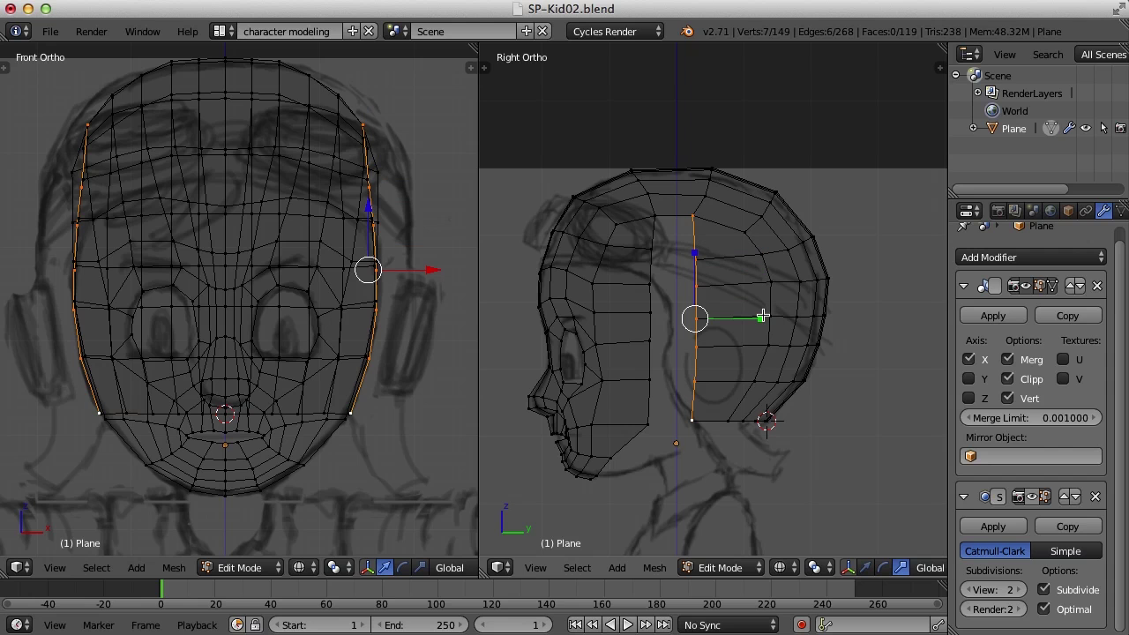
key("e")
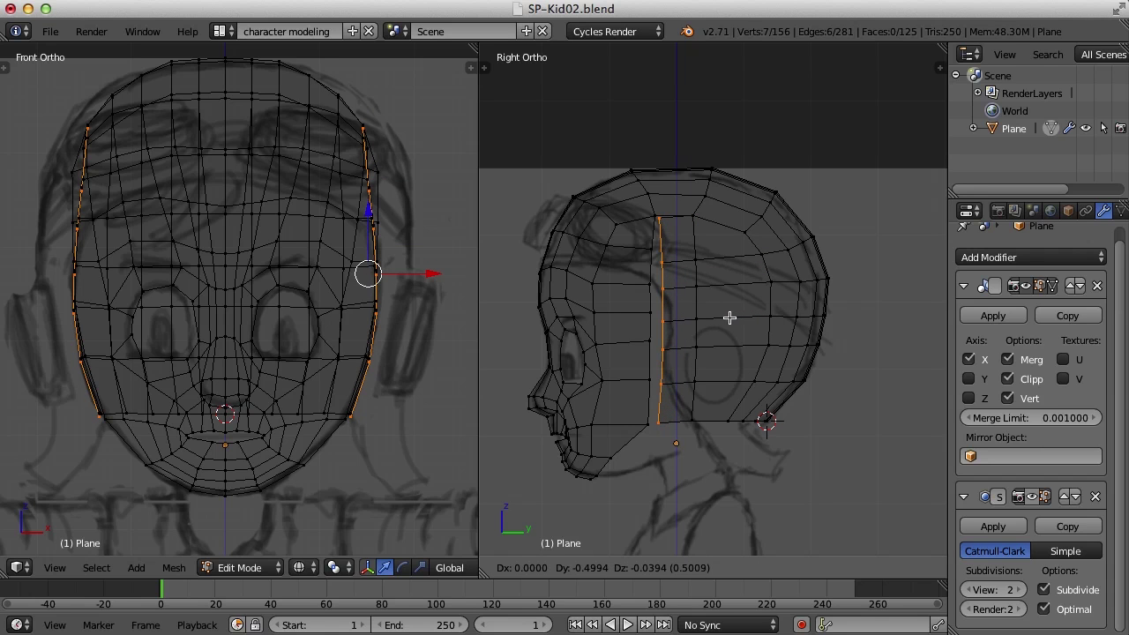
left_click(730, 317)
Merge the extruded edge's vertices with the matching rear-edge vertices of the face section to close the side gap
right_click(660, 427)
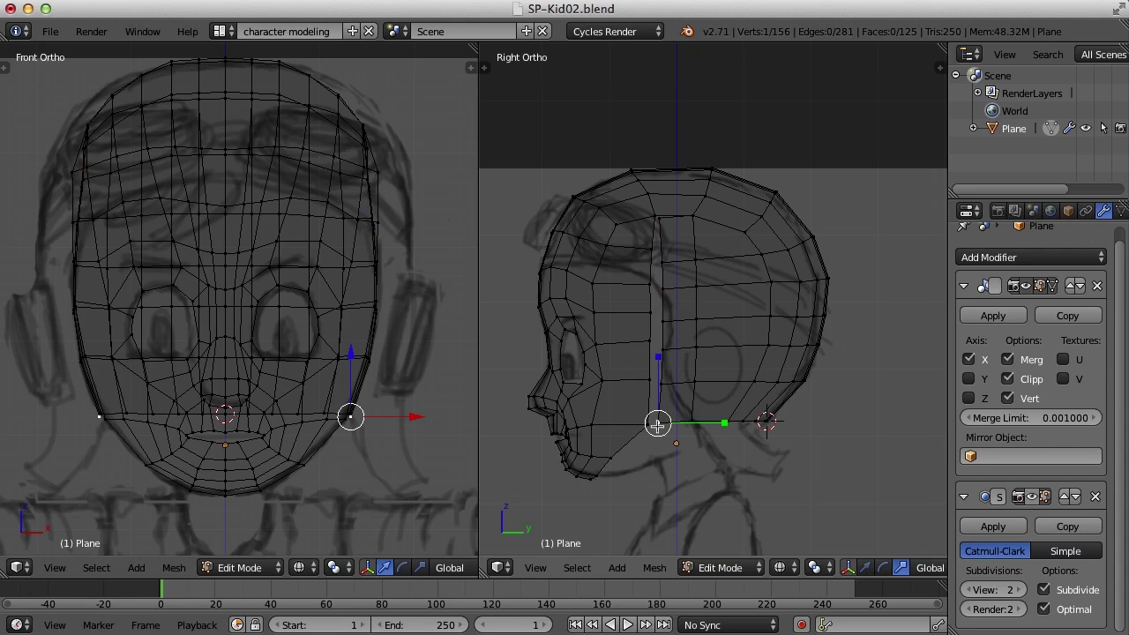
key("alt+m")
left_click(836, 430)
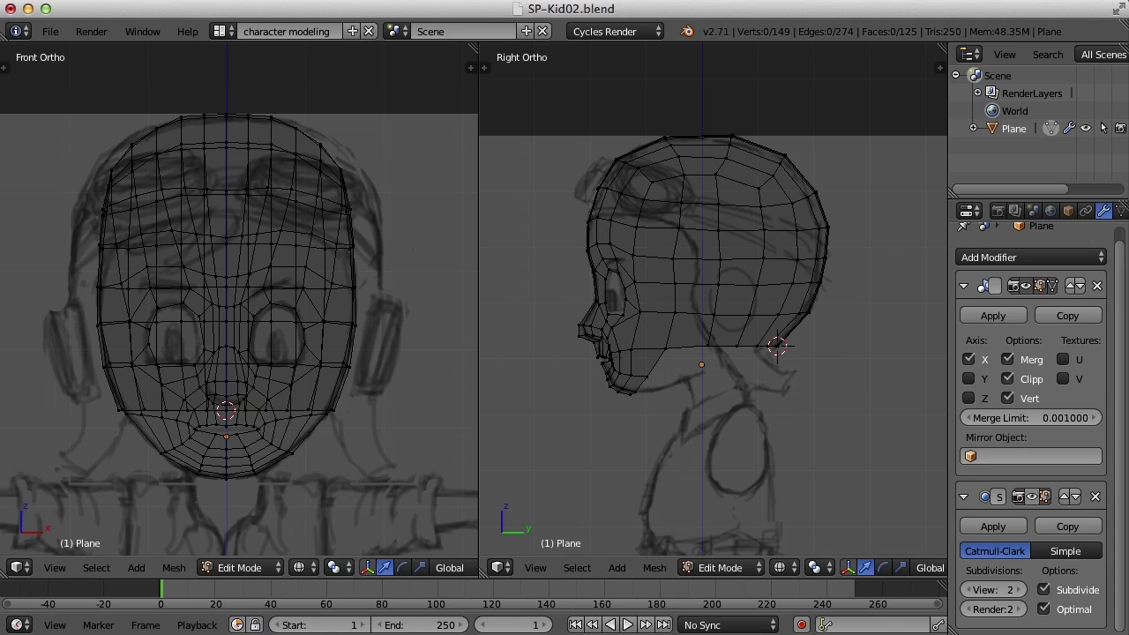
Switch to the Default screen layout and examine the solid-shaded head in perspective from the front and three-quarter angles
left_click(220, 32)
left_click(263, 130)
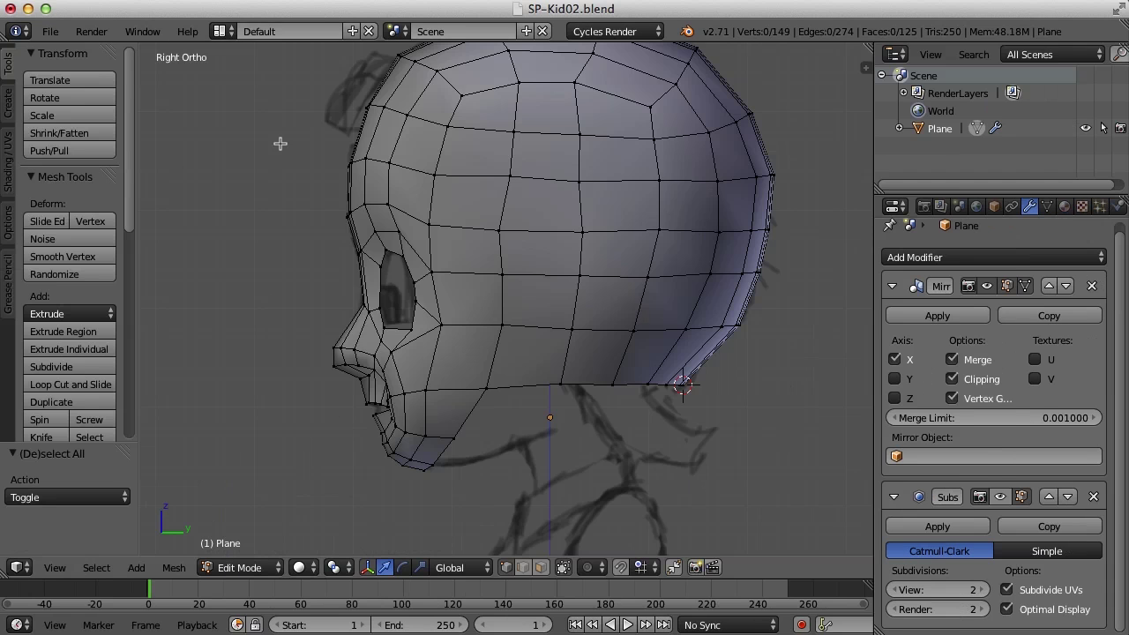
middle_click_drag(585, 206, 652, 246)
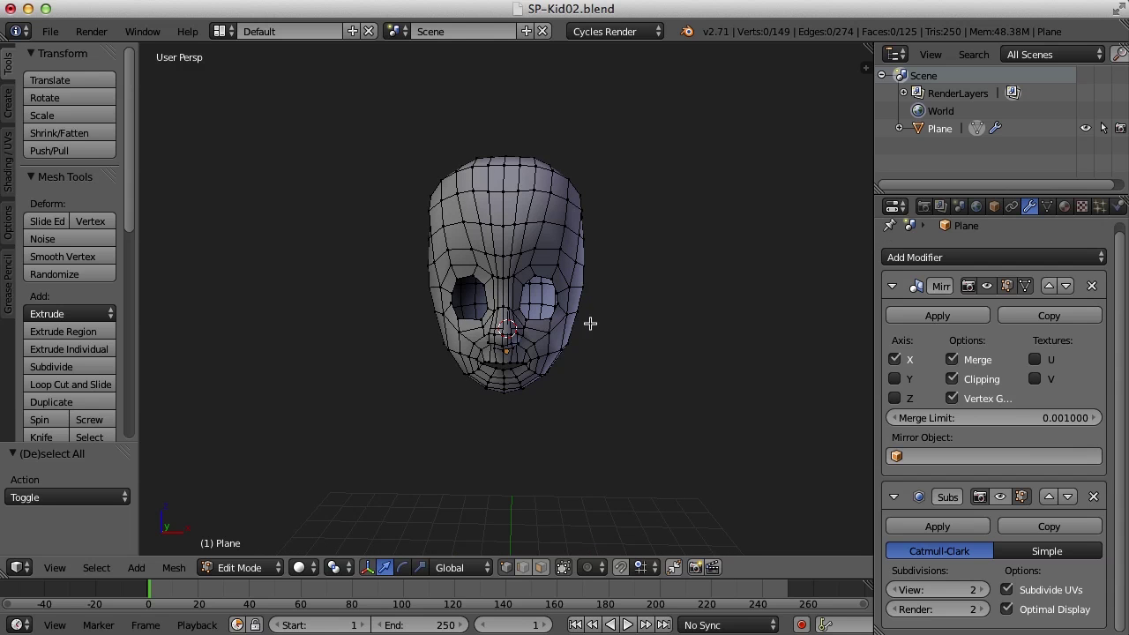
middle_click_drag(627, 244, 576, 251)
scroll(623, 247, "up", 3)
middle_click_drag(517, 285, 570, 265)
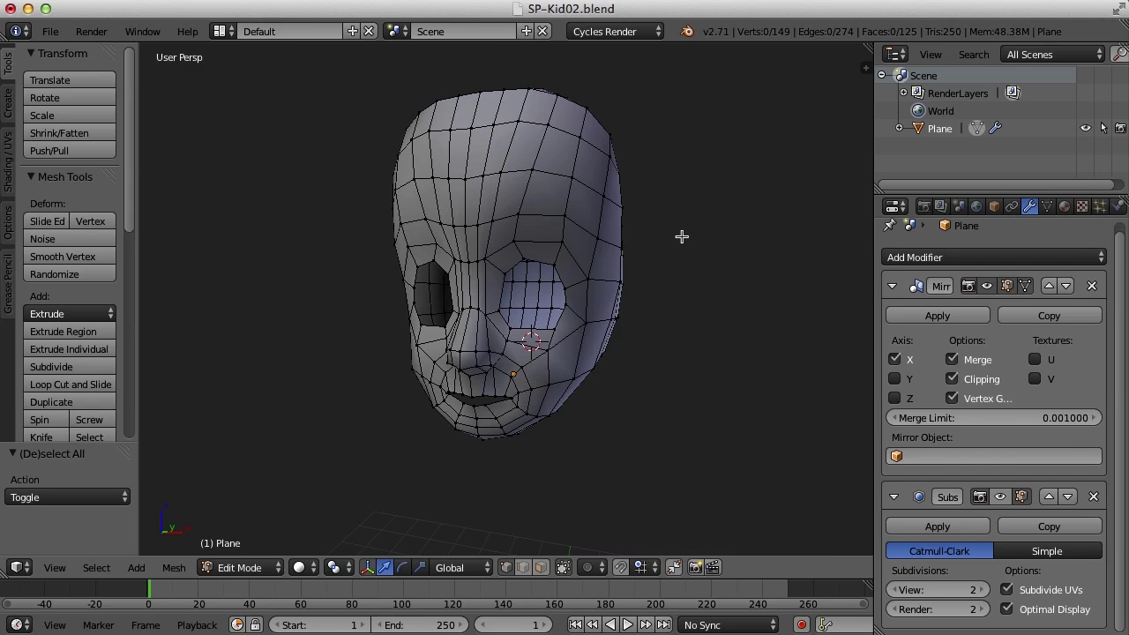
middle_click_drag(682, 236, 674, 261)
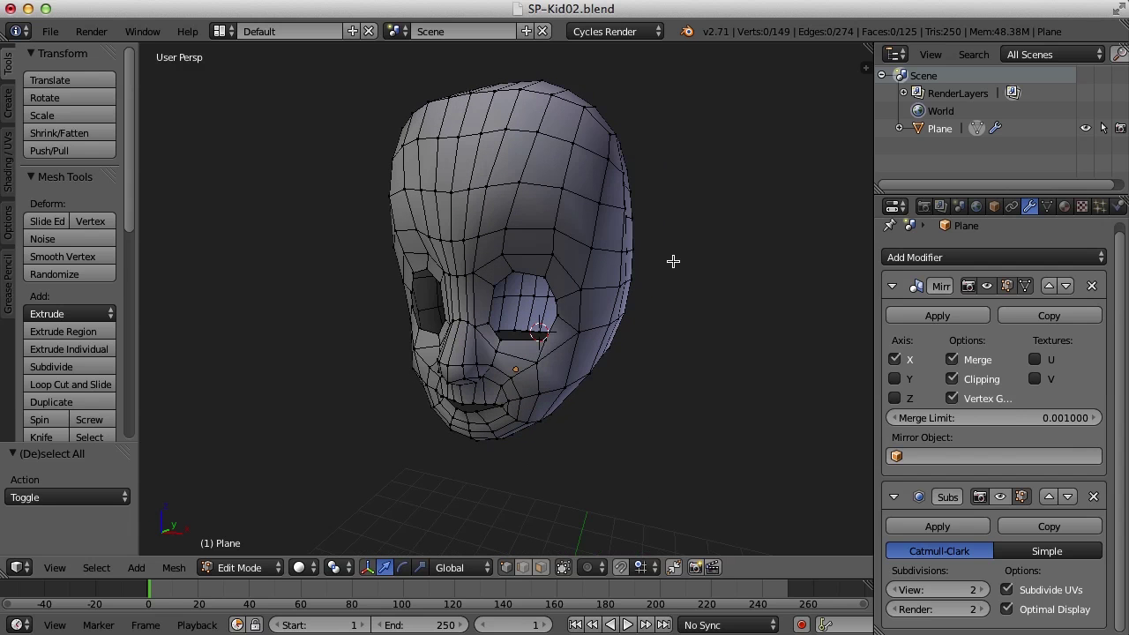
Set the 3D view's lens to 50 to reduce the perspective distortion
key("n")
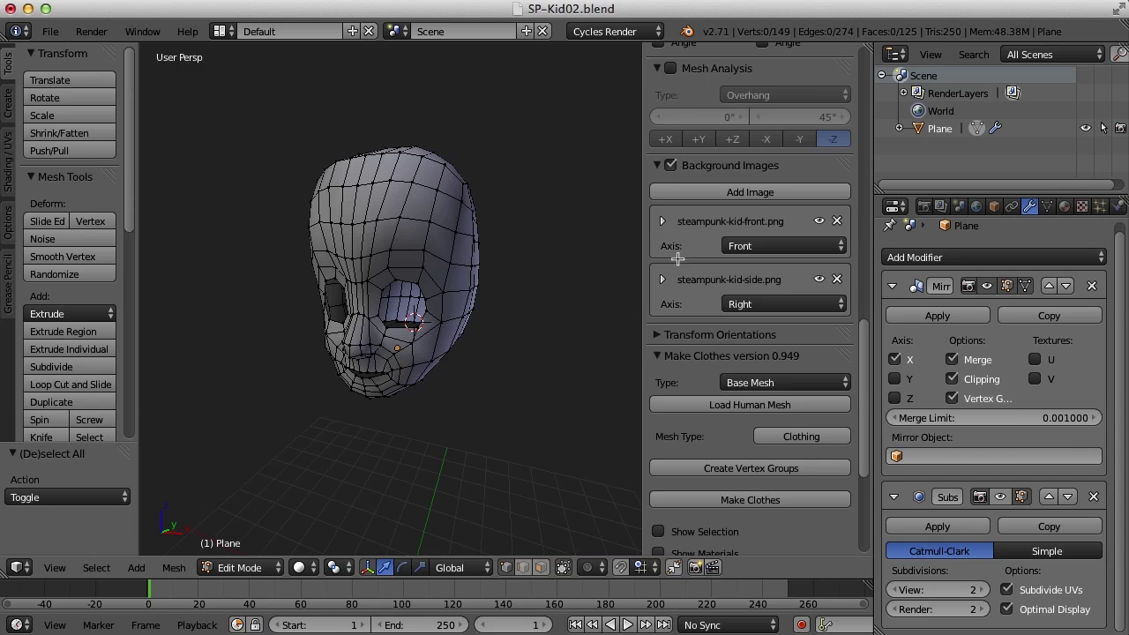
mouse_move(646, 334)
left_mouse_down()
mouse_move(685, 333)
mouse_move(667, 334)
left_mouse_up()
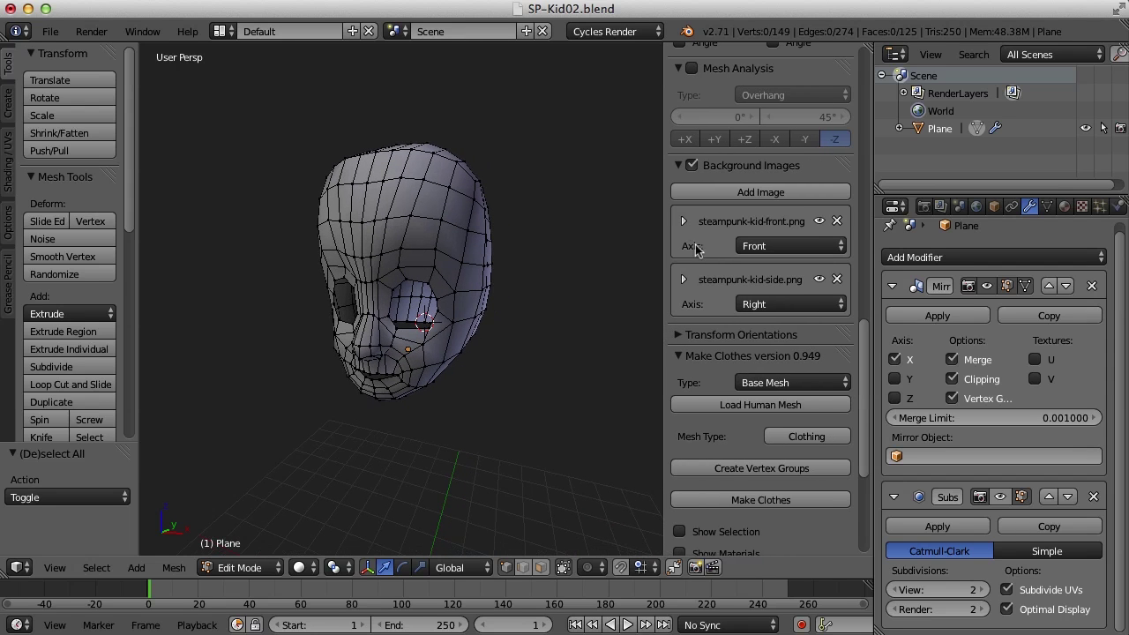
left_click_drag(863, 426, 891, 143)
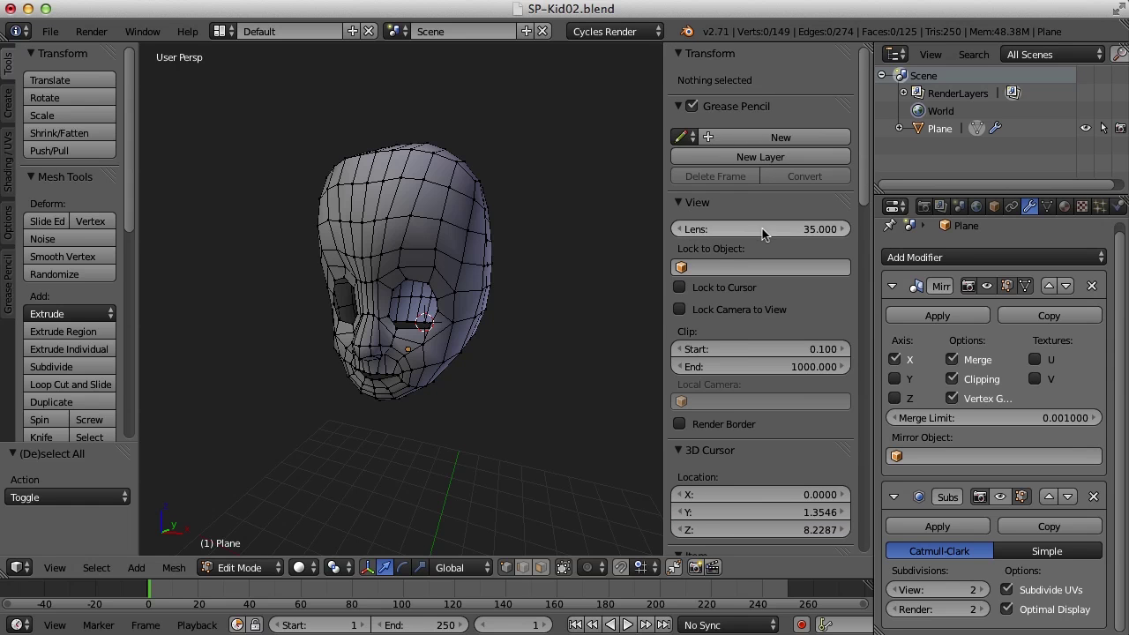
left_click(817, 229)
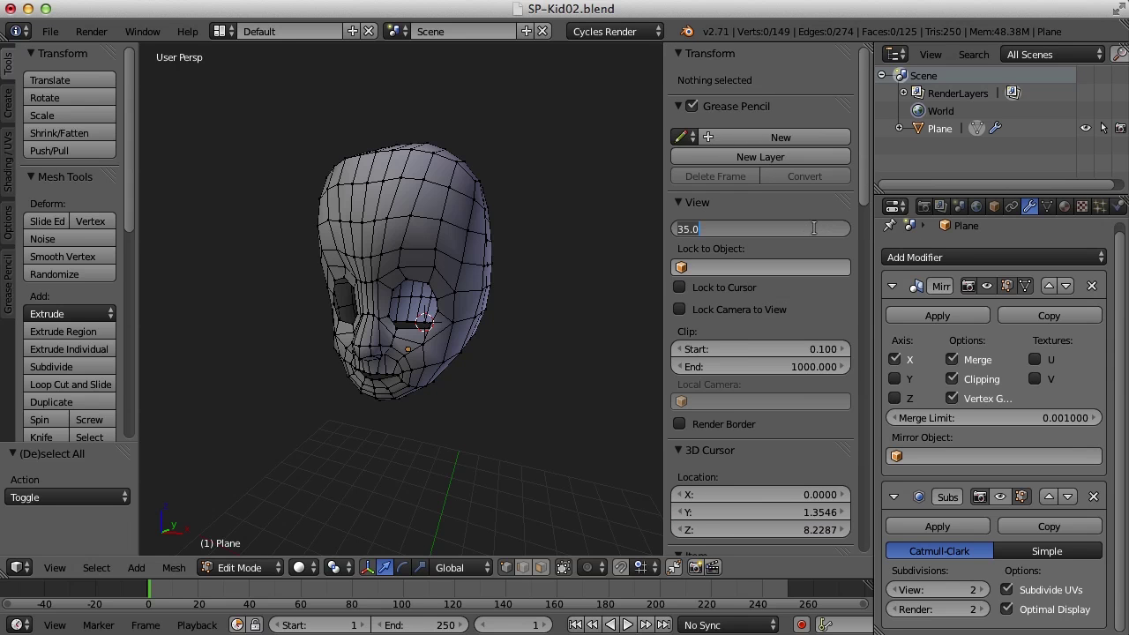
type("50")
key("Return")
middle_click_drag(532, 380, 485, 369)
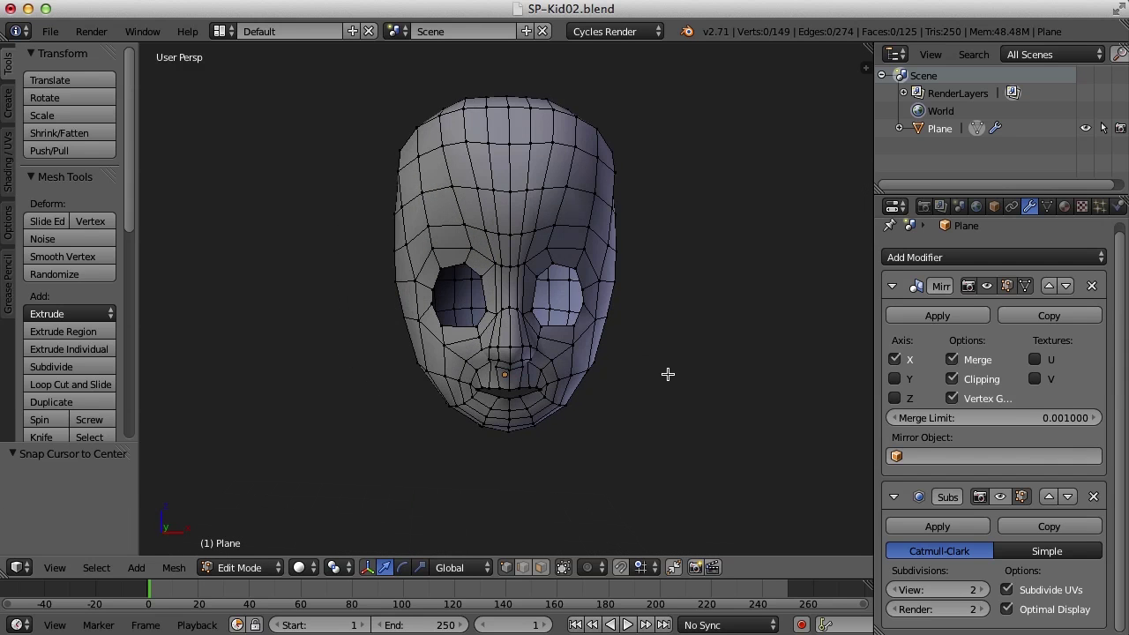
Enable proportional editing in Connected mode for the head mesh
scroll(681, 373, "up", 2)
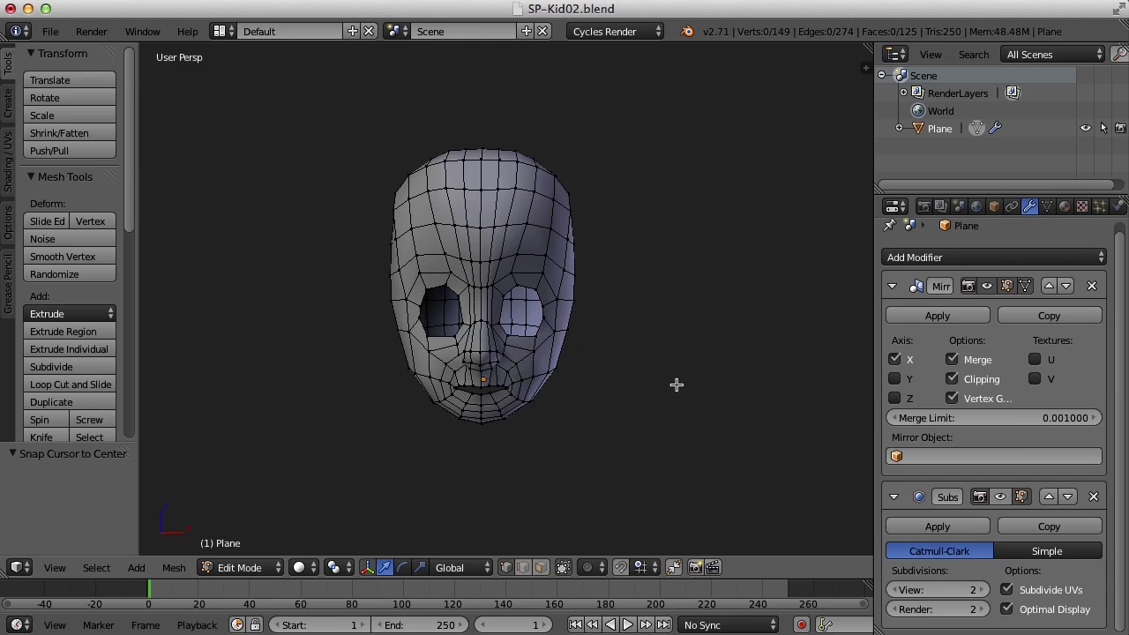
left_click(596, 575)
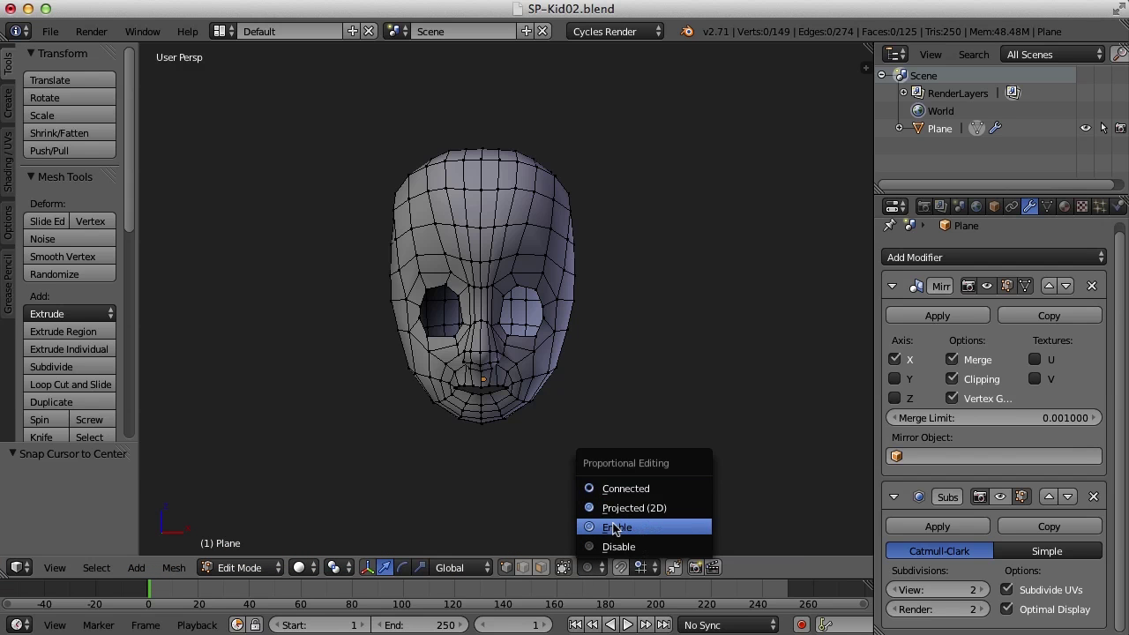
left_click(626, 488)
scroll(693, 444, "up", 2)
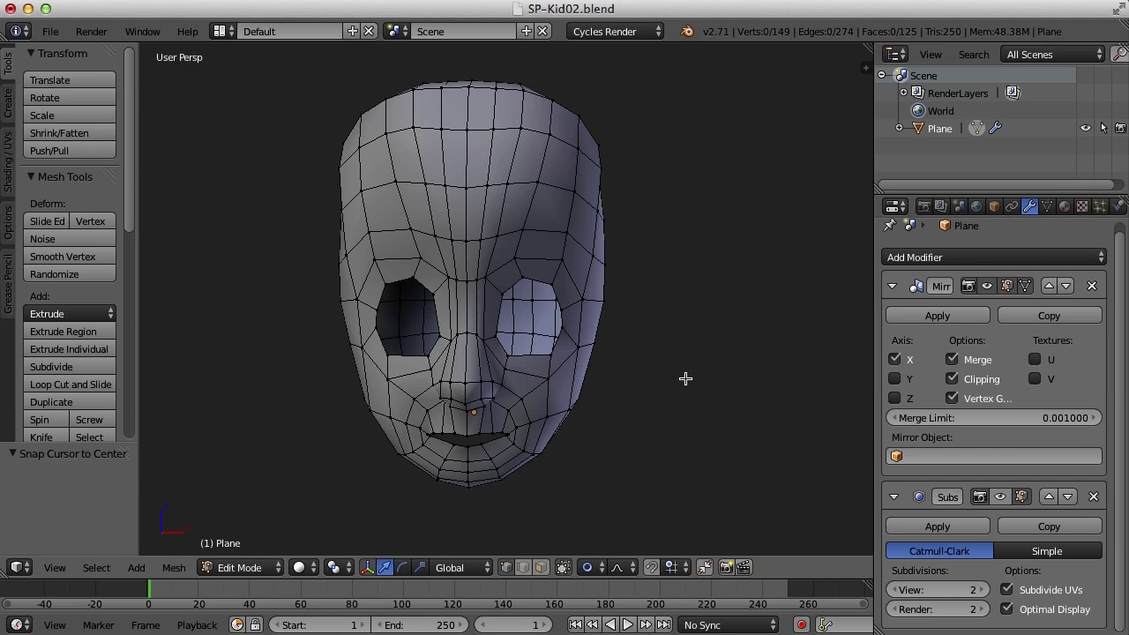
Move a vertex on the side of the head at brow level slightly outward and down, with a proportional size of about 1.46
right_click(595, 253)
scroll(684, 377, "down", 2)
scroll(679, 369, "up", 1)
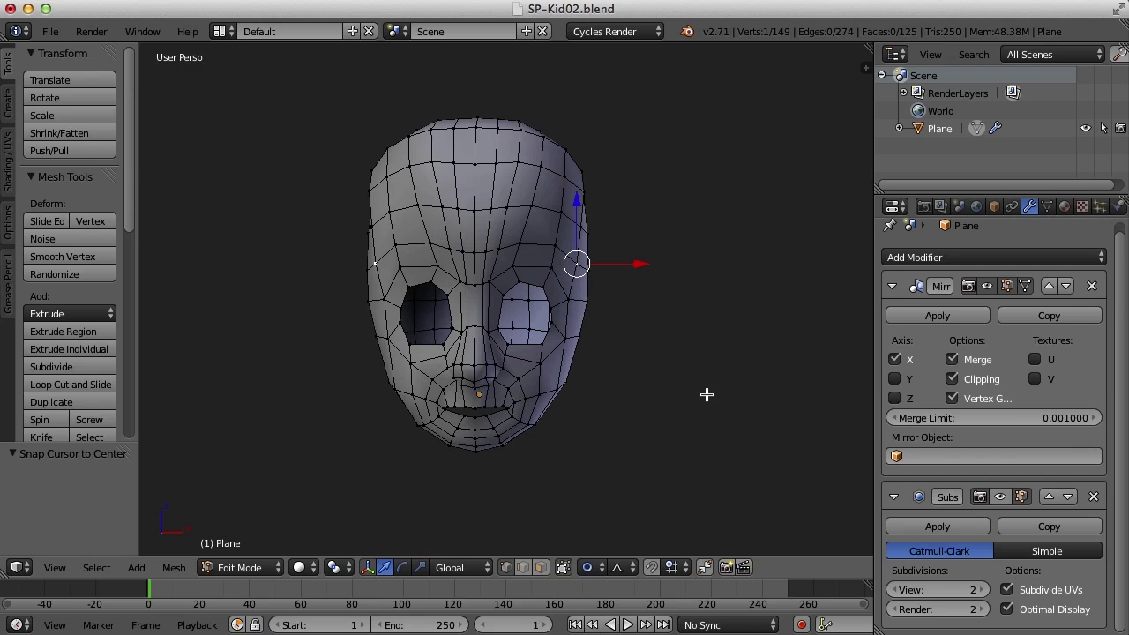
key("g")
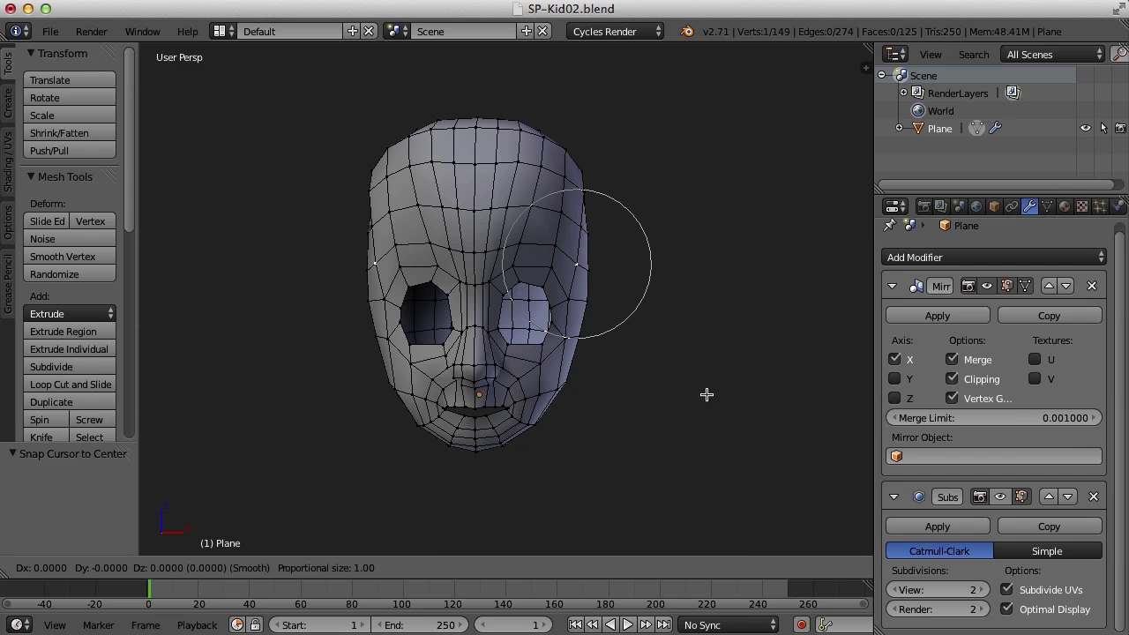
scroll(706, 395, "down", 7)
scroll(707, 395, "up", 4)
scroll(707, 395, "up", 1)
scroll(707, 395, "down", 3)
scroll(707, 395, "up", 3)
scroll(707, 395, "up", 3)
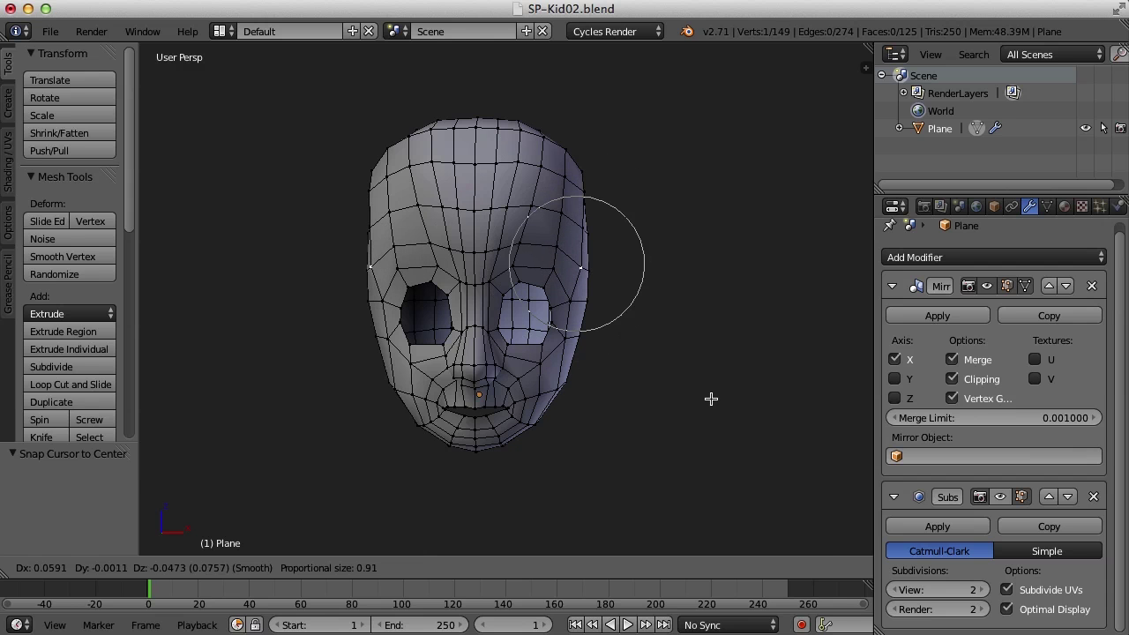
scroll(709, 398, "down", 8)
scroll(706, 397, "up", 3)
left_click(709, 399)
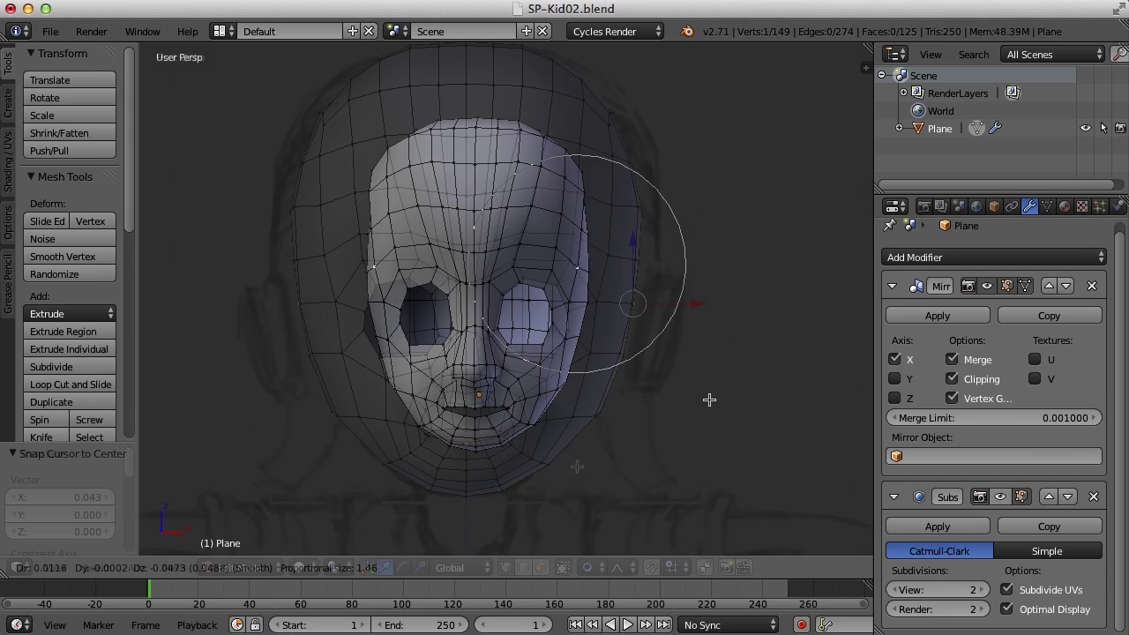
In the front wireframe view, move the jaw-side vertex at mouth level 0.063 inward along X with proportional falloff
key("KP_1")
key("z")
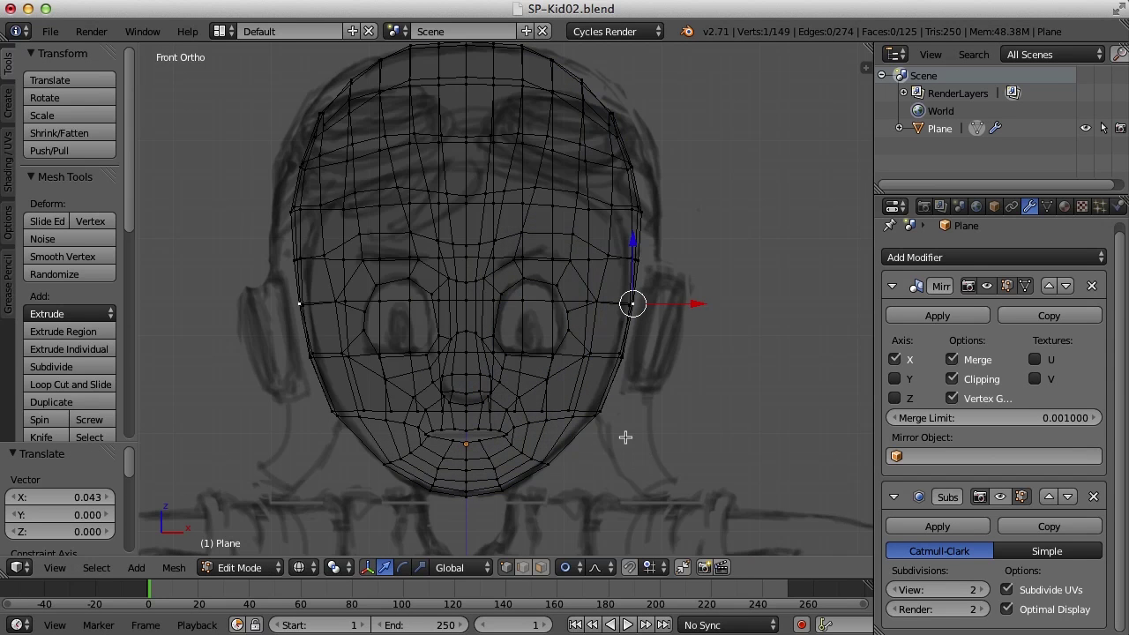
right_click(603, 408)
key("g")
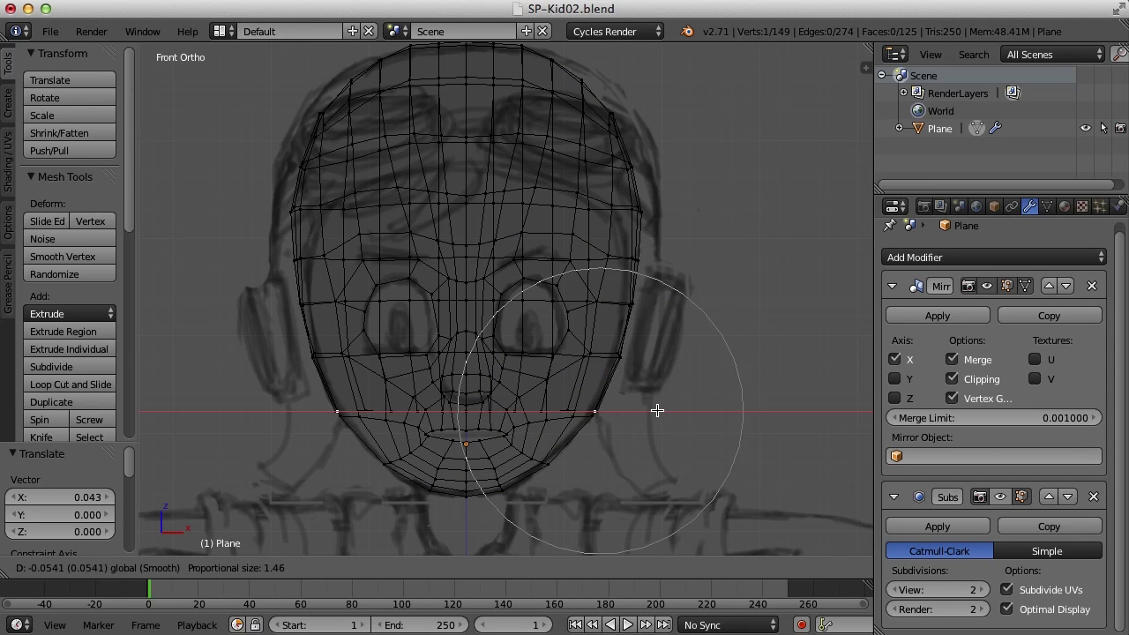
left_click(655, 410)
Move the outermost eye-level vertex 0.036 outward along X and adjust the neighbouring vertex beside the eye along X
right_click(636, 306)
key("g")
key("x")
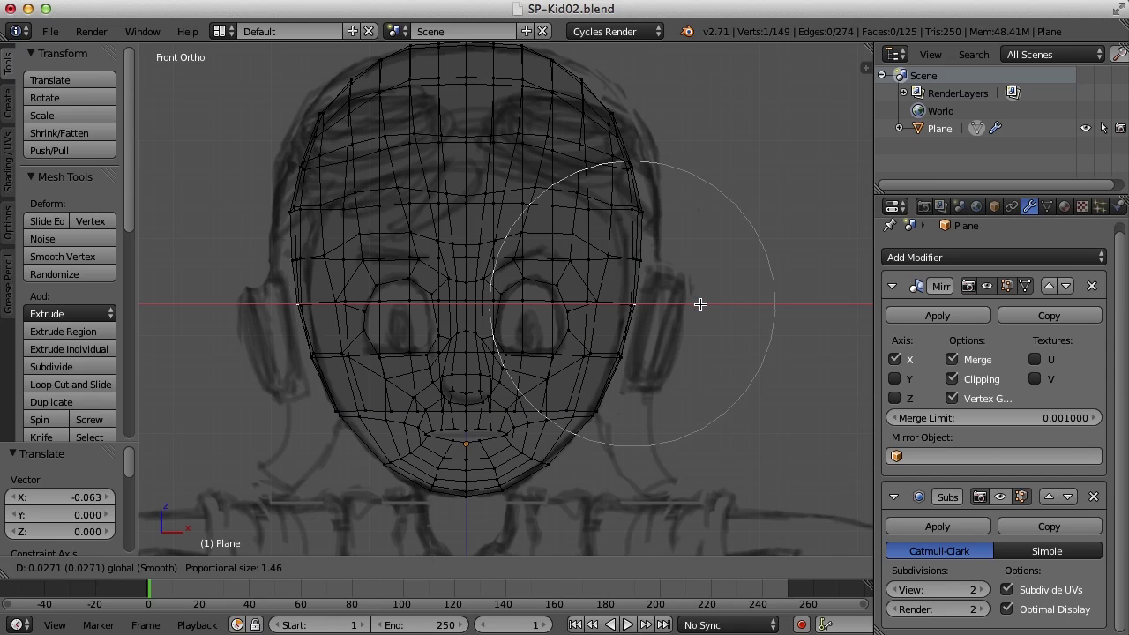
left_click(698, 303)
right_click(599, 301)
key("g")
key("x")
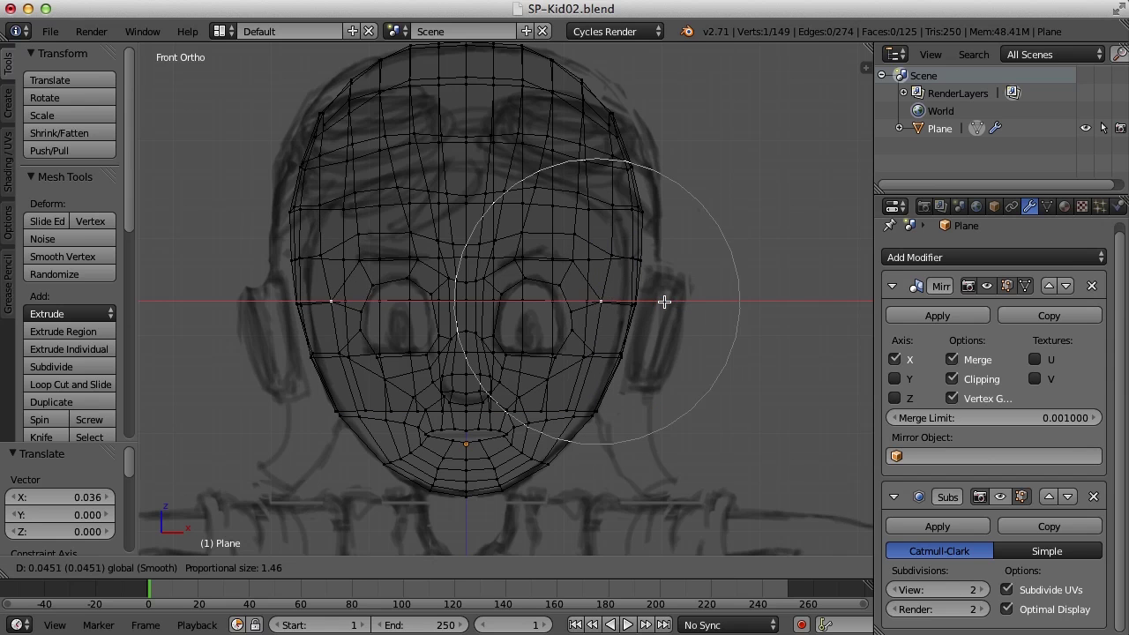
left_click(660, 300)
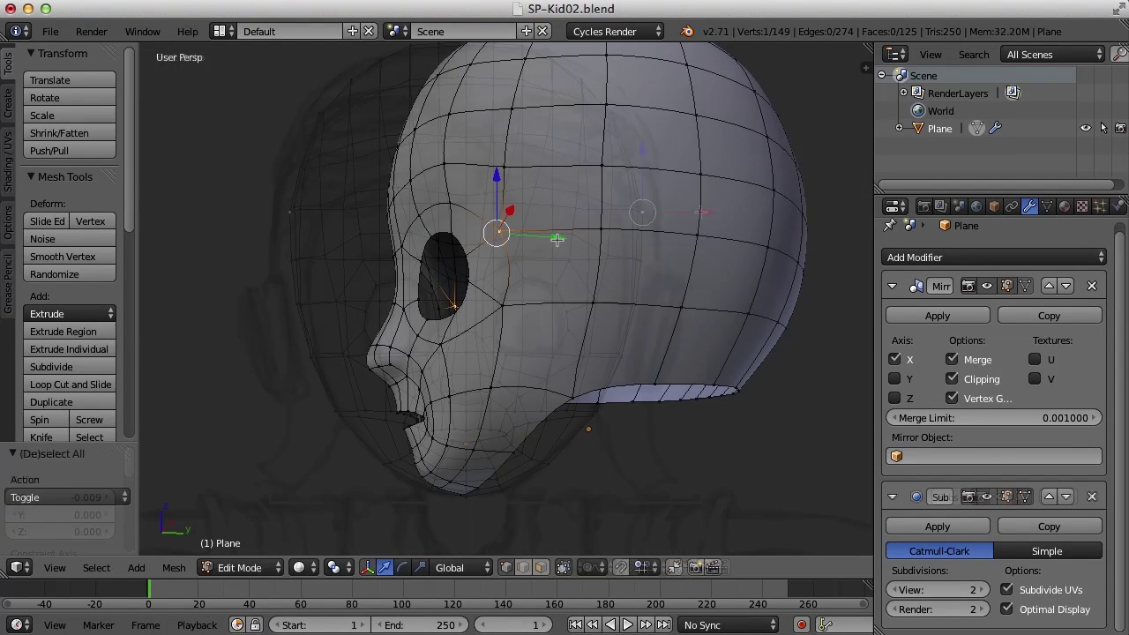
Pull the two vertices behind the eye's outer corner forward along Y, moving the upper one by 0.076 and again by 0.035
key("g")
key("y")
left_click(547, 239)
right_click(550, 306)
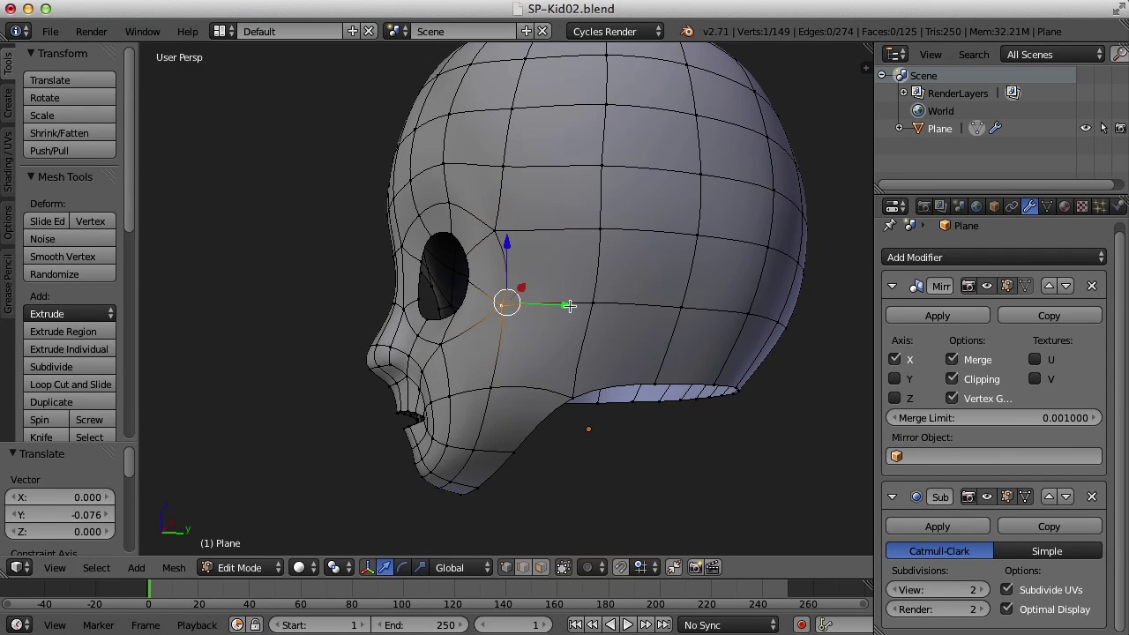
key("g")
key("y")
left_click(527, 306)
right_click(490, 231)
key("g")
key("y")
left_click(547, 236)
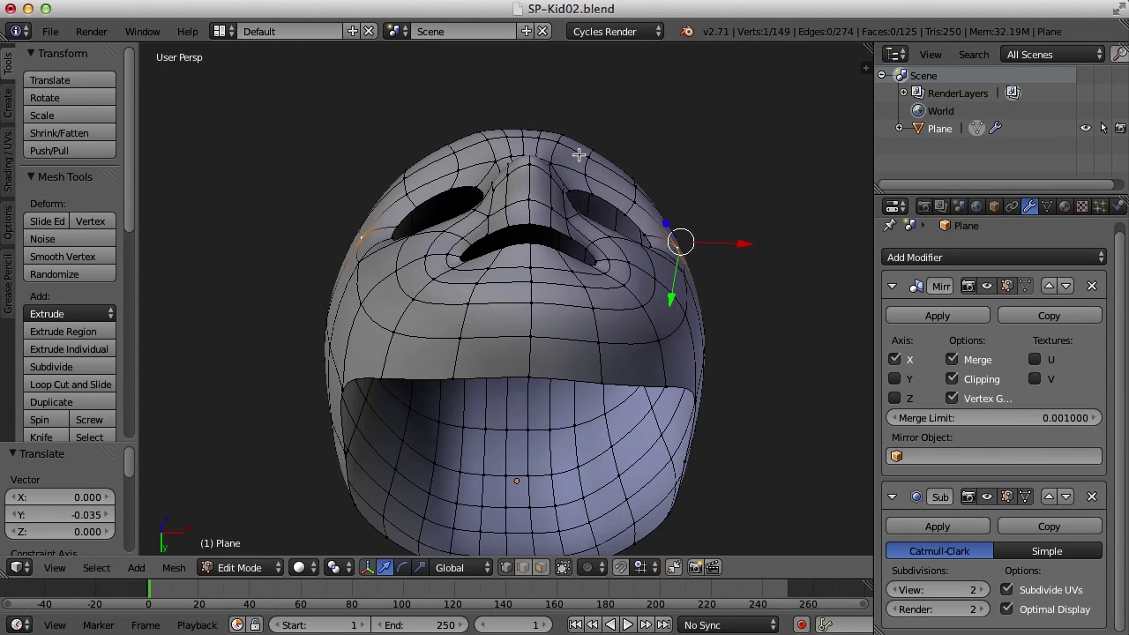
Round the brow by moving two vertices above the eye outward along X by 0.122 and 0.155
middle_click_drag(580, 155, 603, 253)
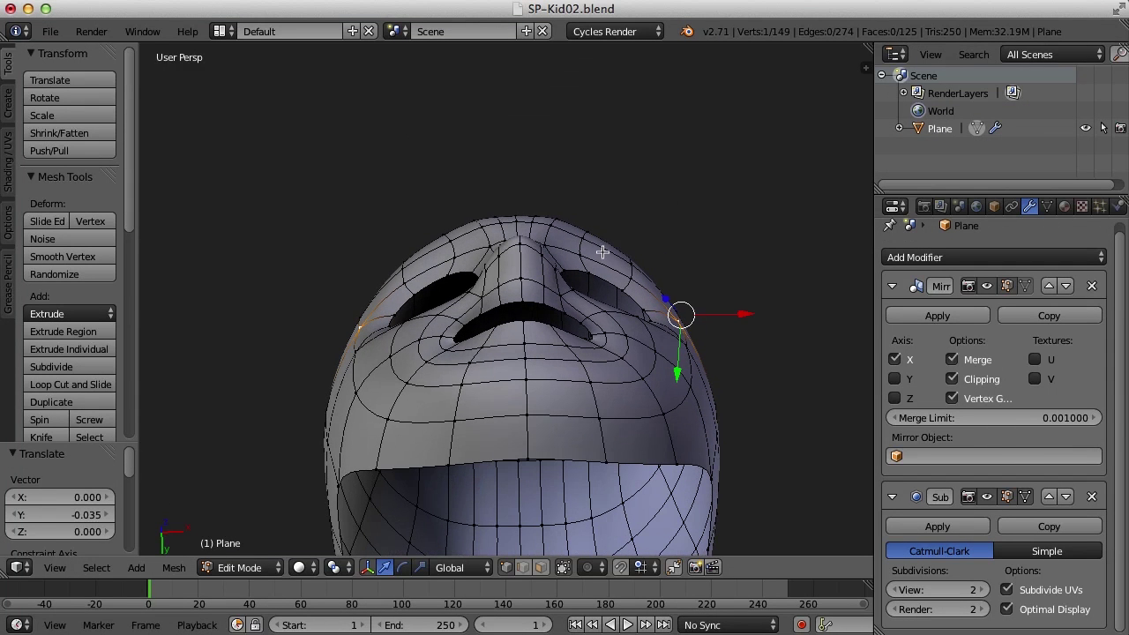
right_click(549, 224)
left_click_drag(620, 219, 656, 234)
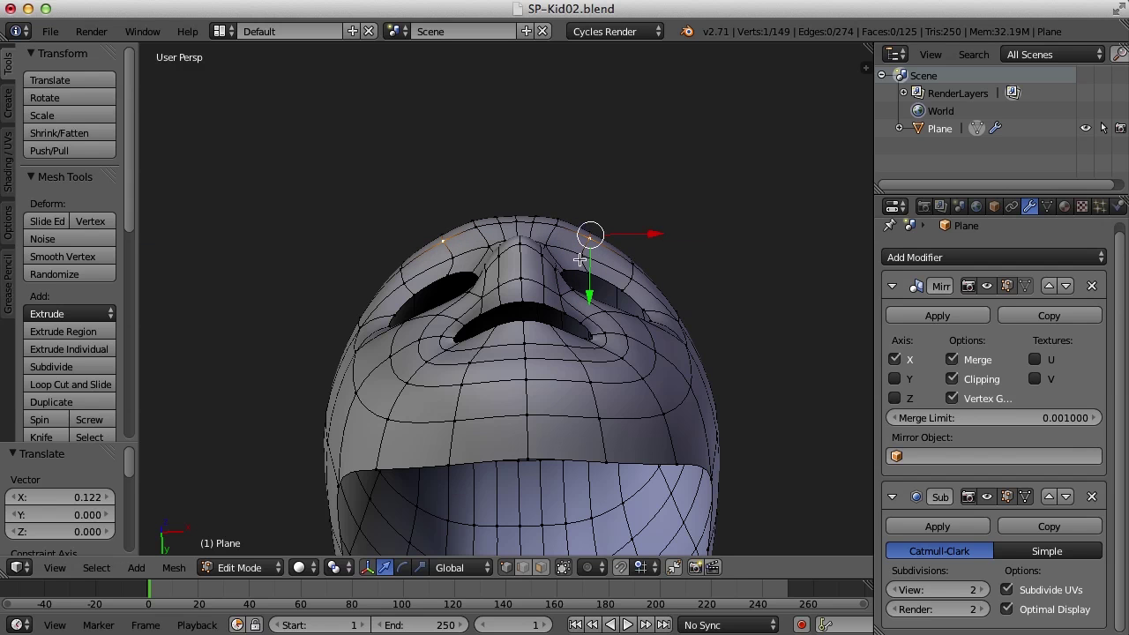
key("g")
key("x")
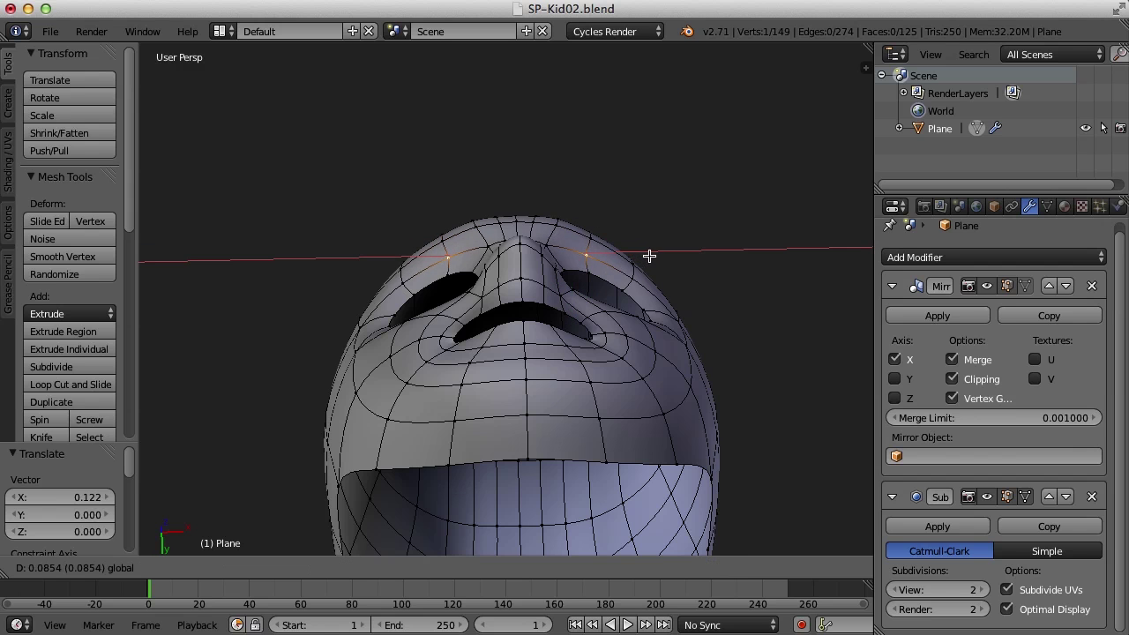
left_click(655, 256)
scroll(671, 254, "up", 3)
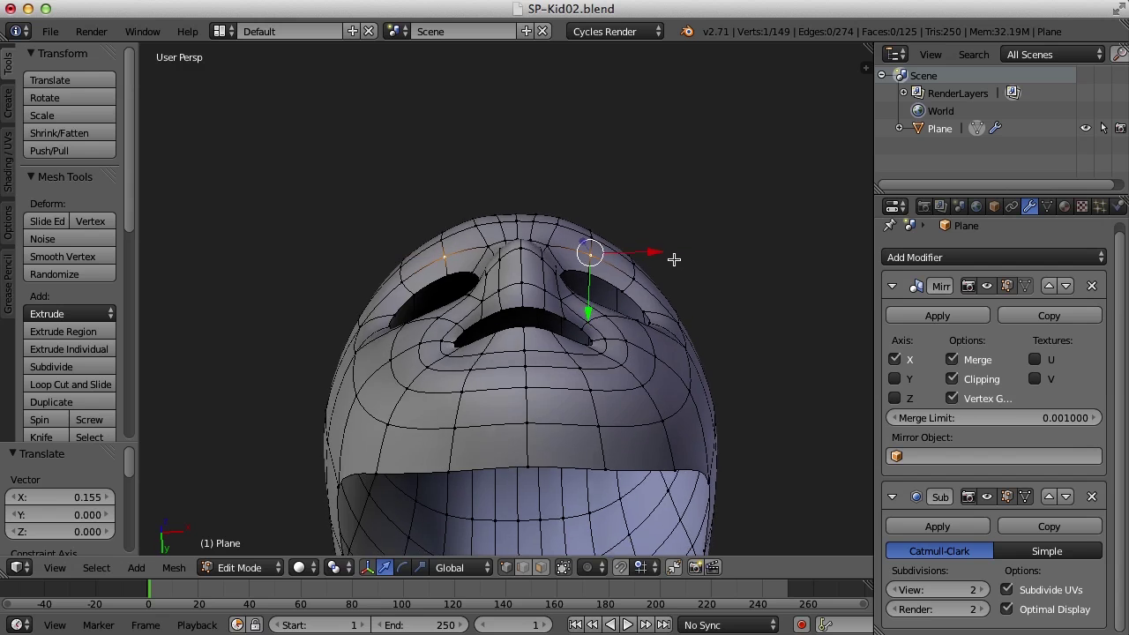
Shift further brow and forehead vertices outward along X, moving the inner brow vertex beside the nose bridge by 0.051
middle_click_drag(629, 250, 673, 210)
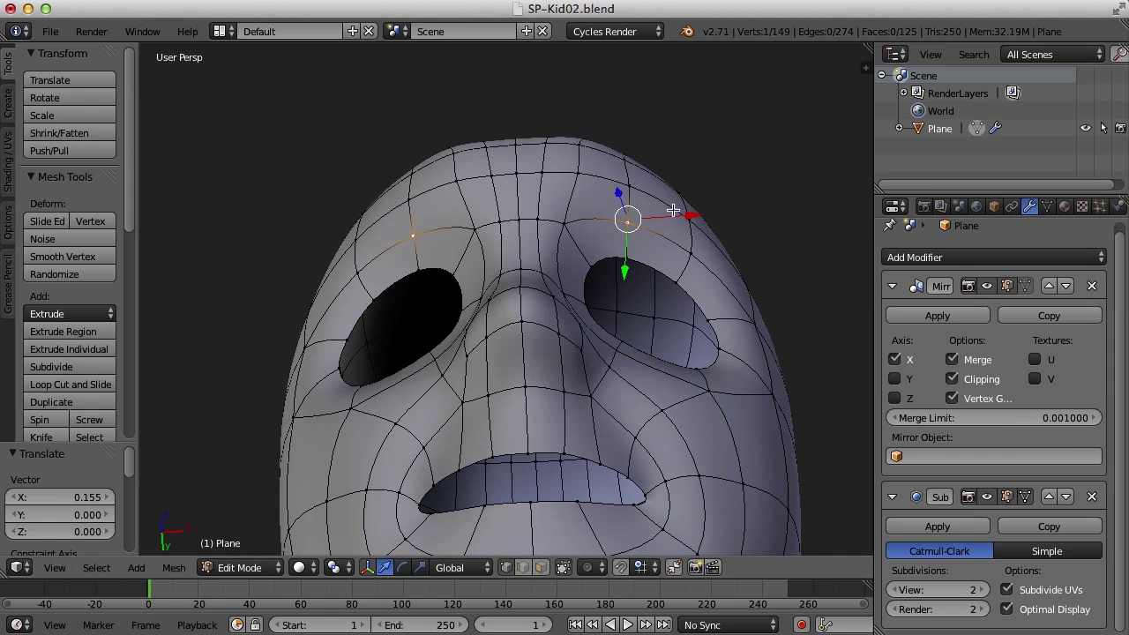
middle_click_drag(575, 143, 633, 171)
left_click_drag(632, 171, 648, 176)
left_click_drag(589, 236, 627, 214)
right_click(565, 220)
middle_click_drag(711, 189, 653, 247)
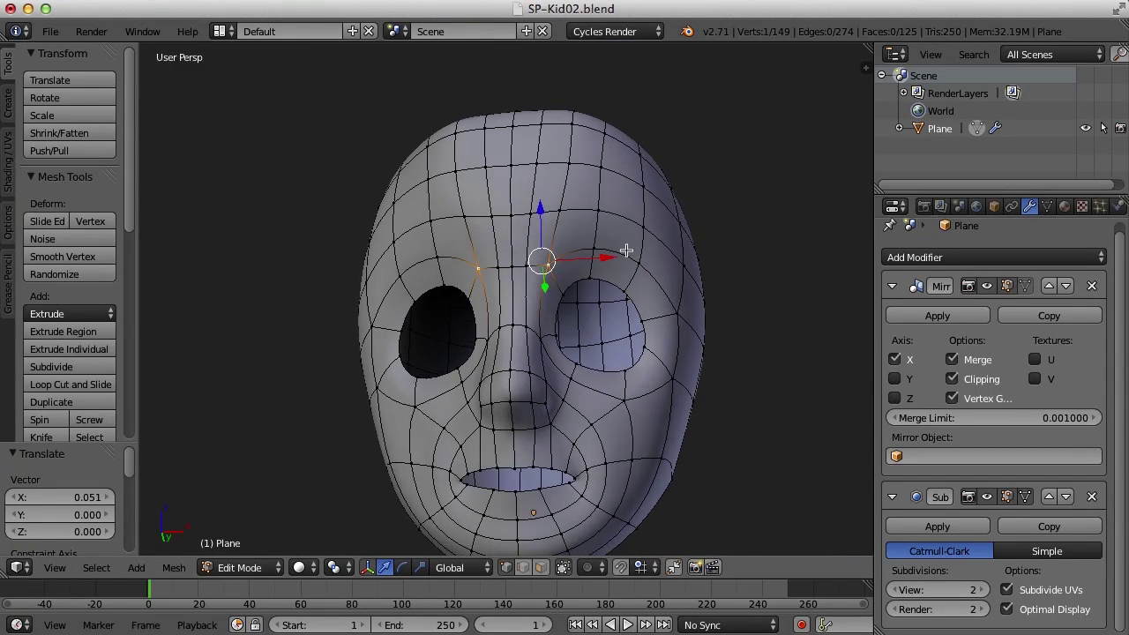
scroll(608, 256, "up", 2)
Pull the outer brow vertices forward along Y to round the eye area, moving the one directly above the eye by 0.078
middle_click_drag(559, 316, 755, 227)
key("g")
key("y")
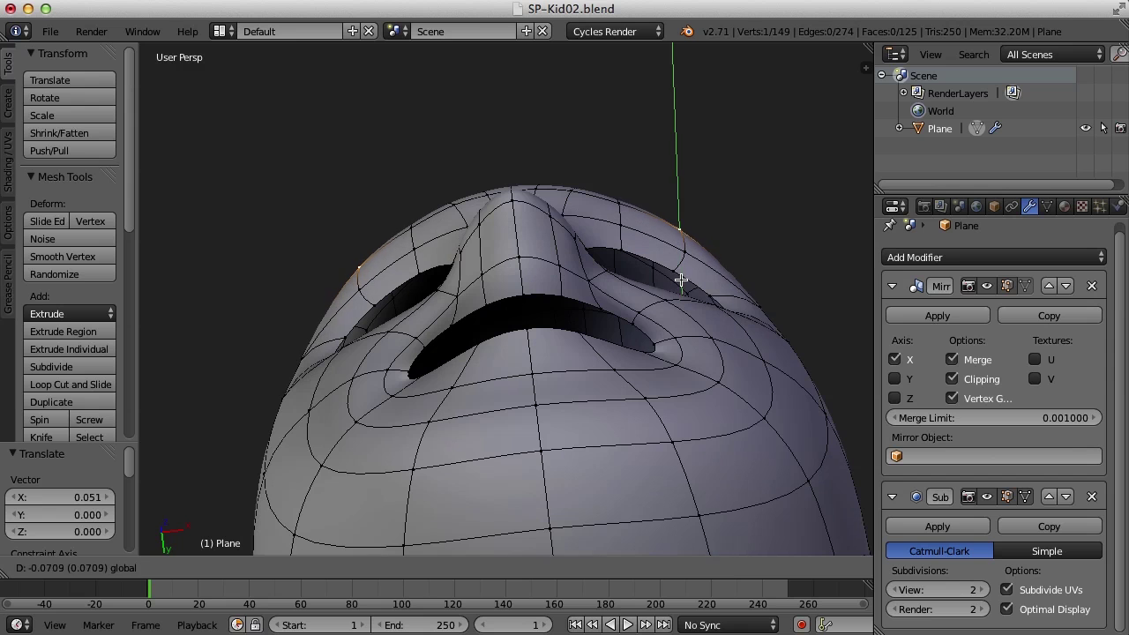
left_click(689, 251)
key("g")
key("y")
left_click(693, 300)
middle_click_drag(694, 300, 731, 346)
middle_click_drag(717, 315, 675, 357)
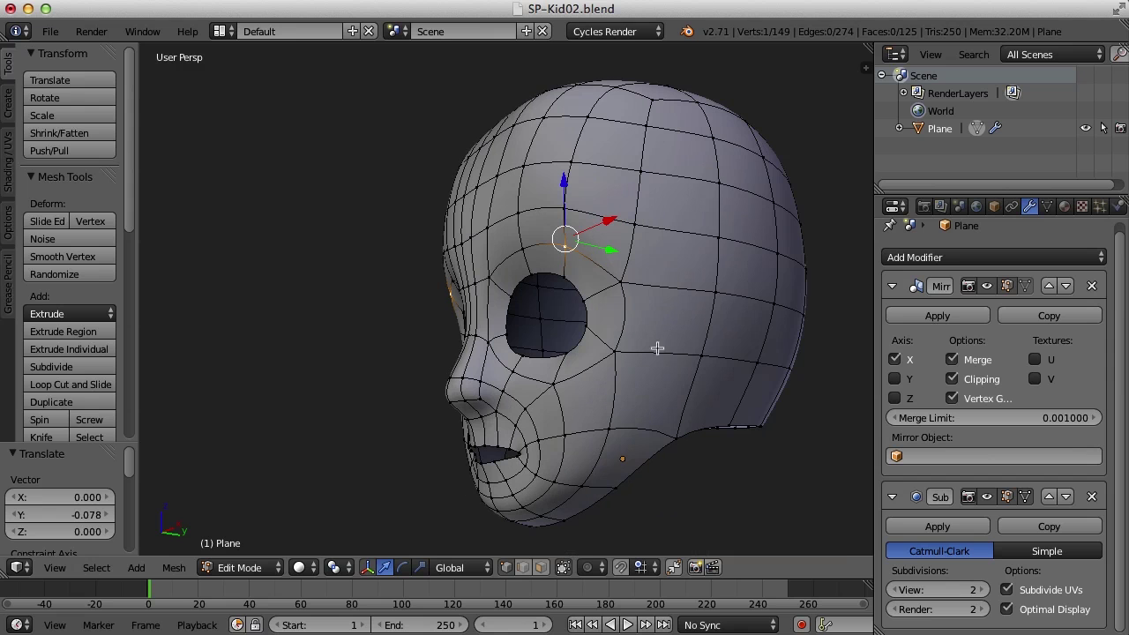